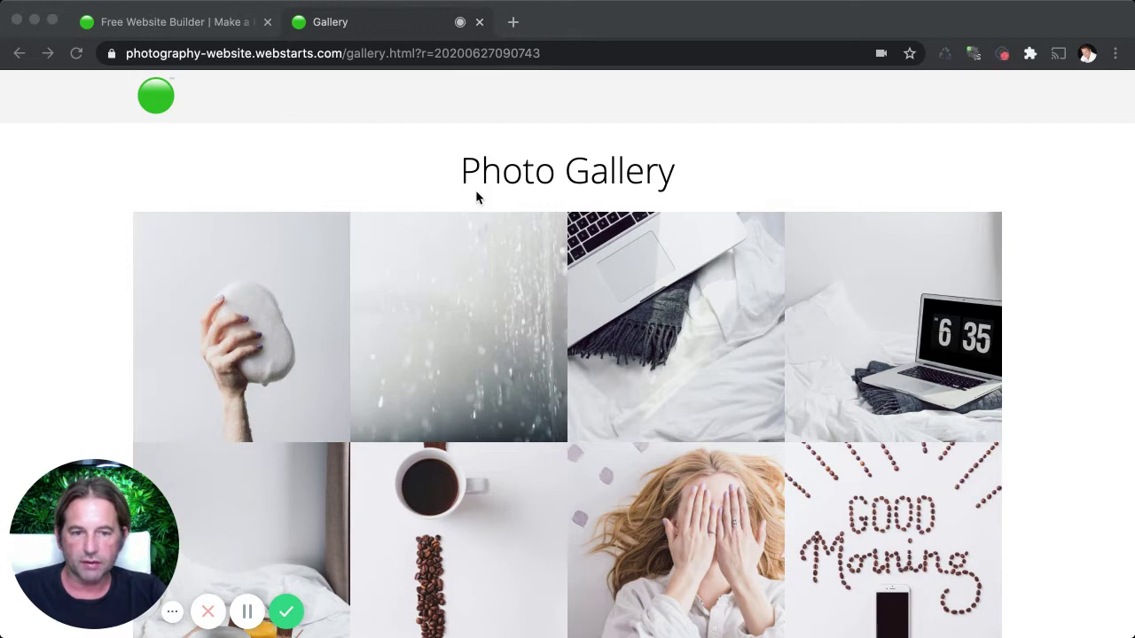
# Step: Look over the finished Photo Gallery page and browse the design templates on the WebStarts site
pyautogui.scroll(-5, 403, 342)
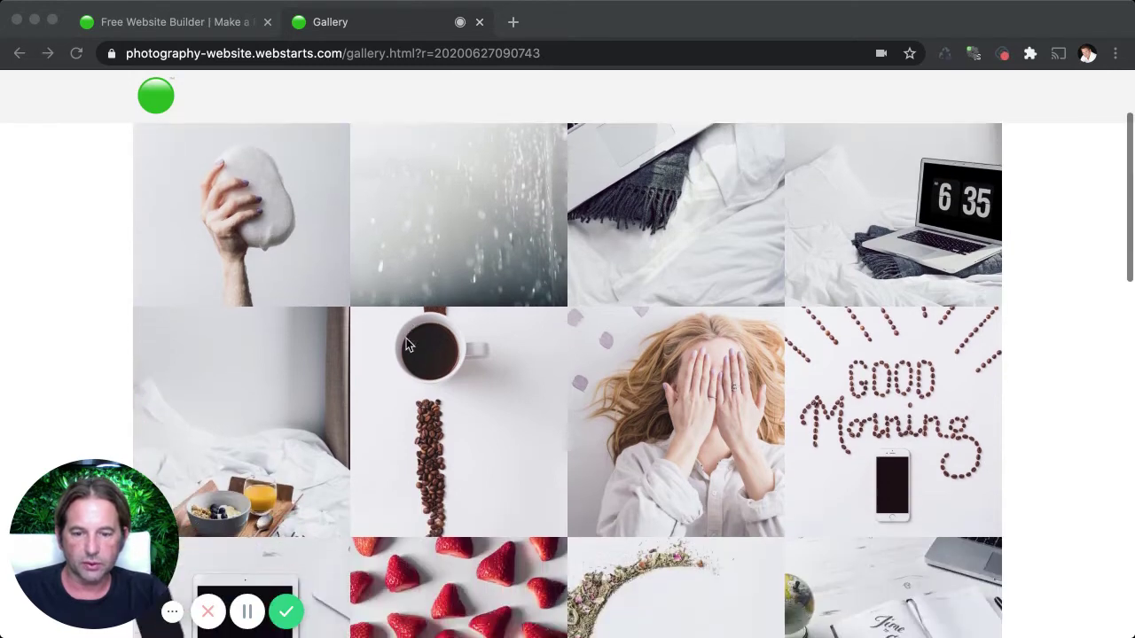
pyautogui.scroll(5, 406, 337)
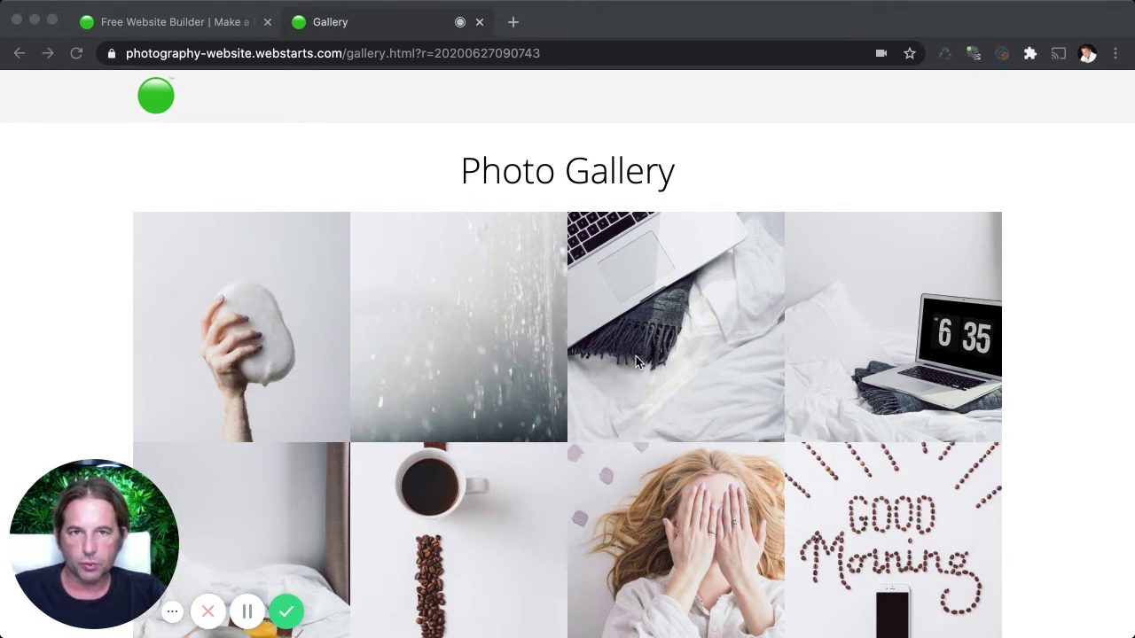
pyautogui.click(210, 33)
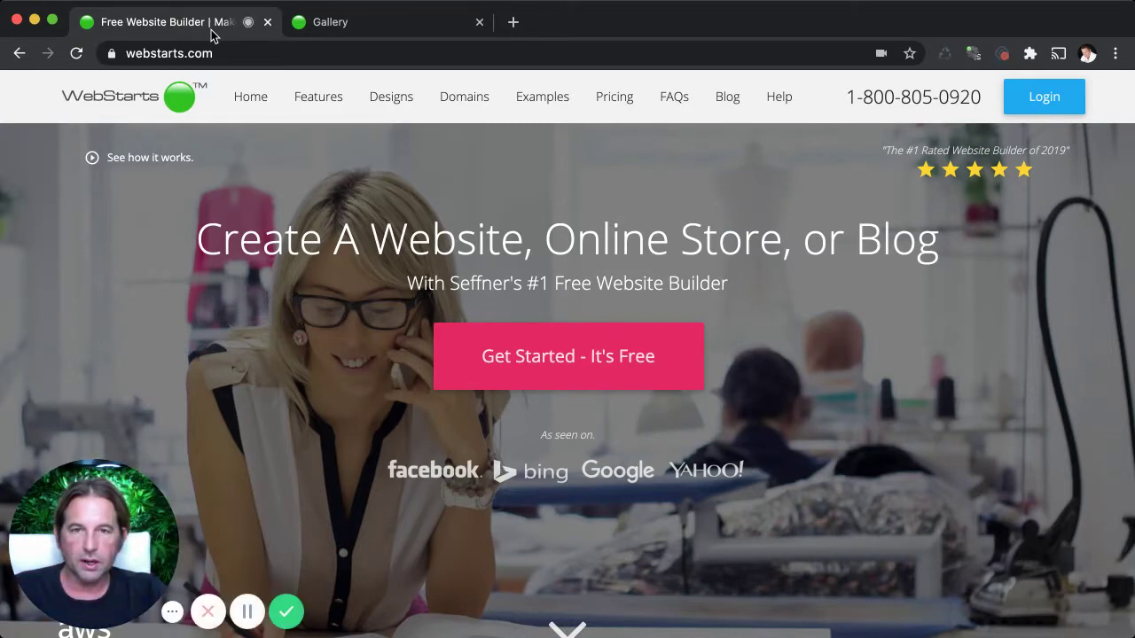
pyautogui.click(601, 358)
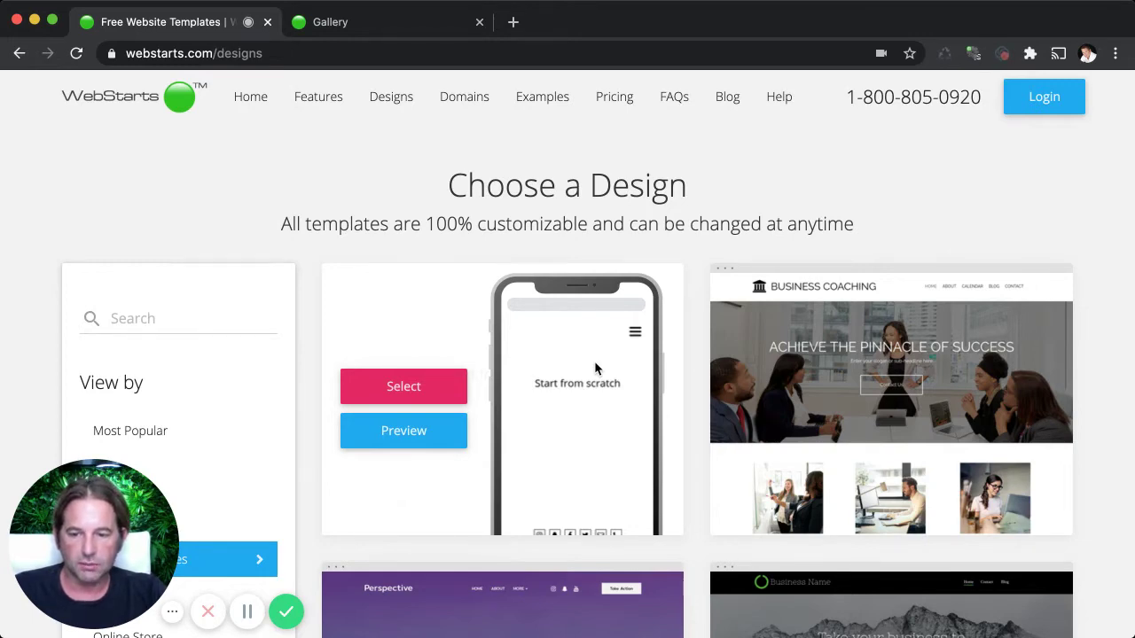
pyautogui.scroll(-6, 213, 352)
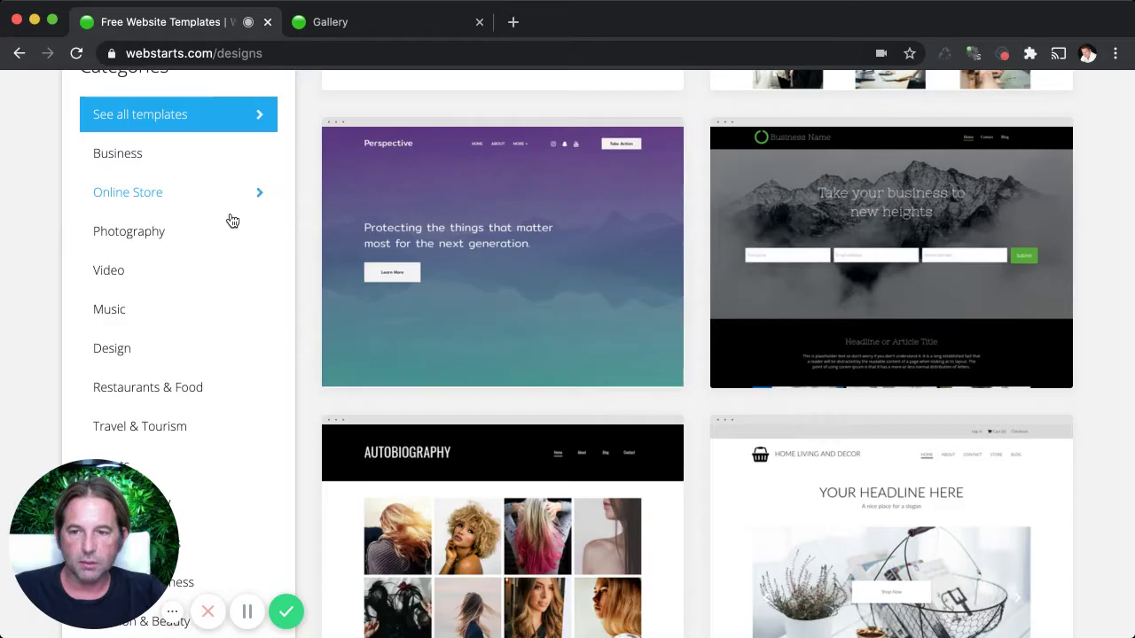
pyautogui.scroll(5, 249, 239)
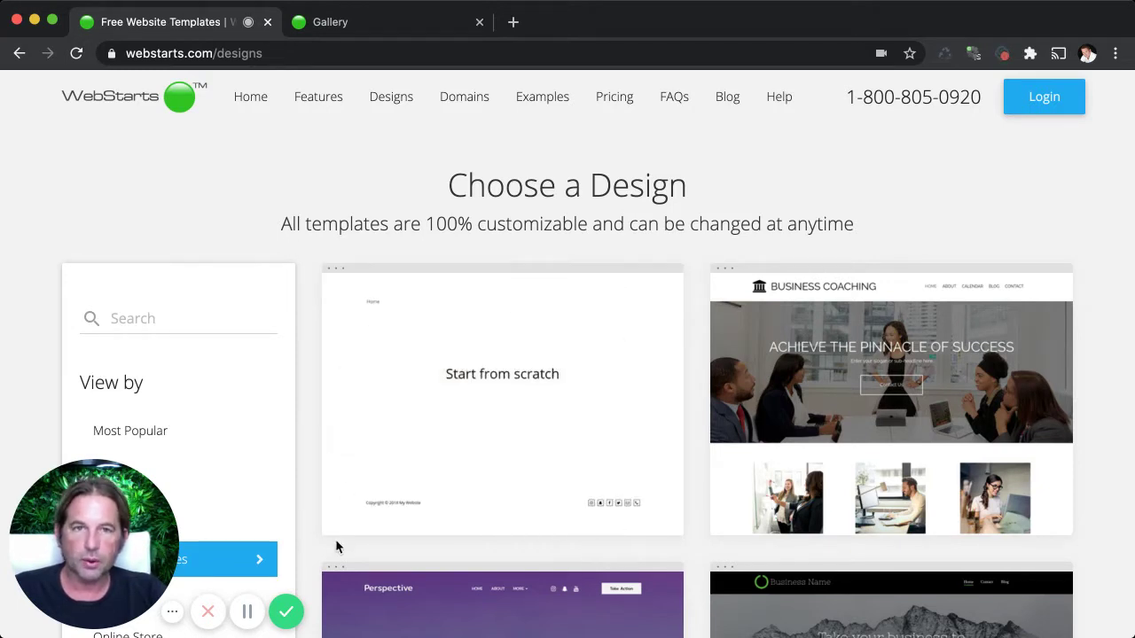
# Step: Log in to the WebStarts account with the saved credentials
pyautogui.click(1025, 106)
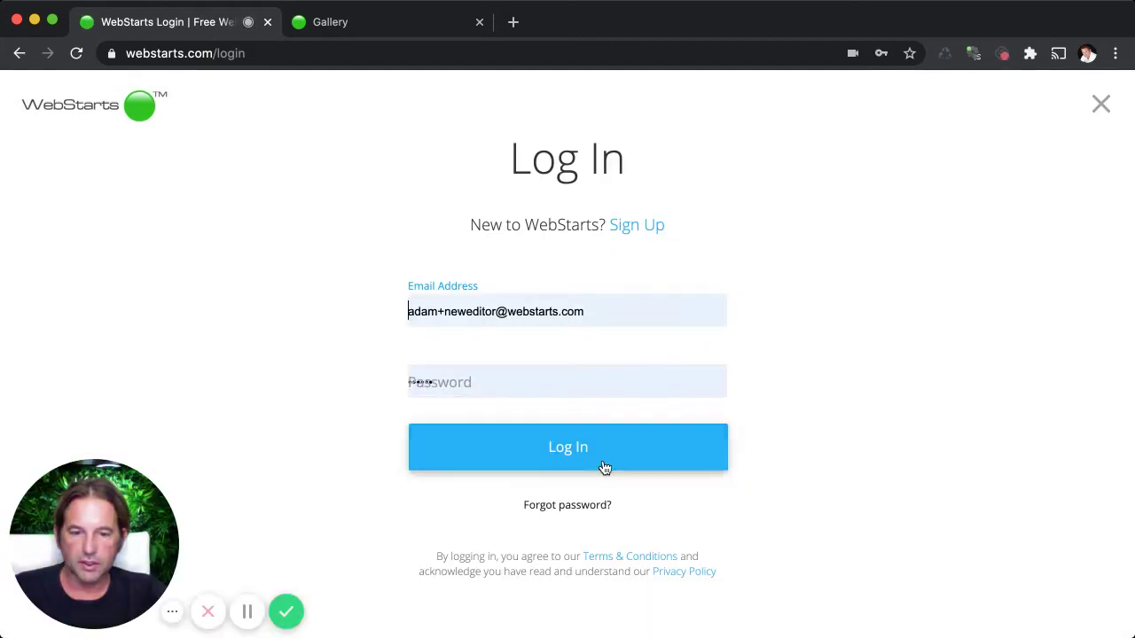
pyautogui.click(602, 462)
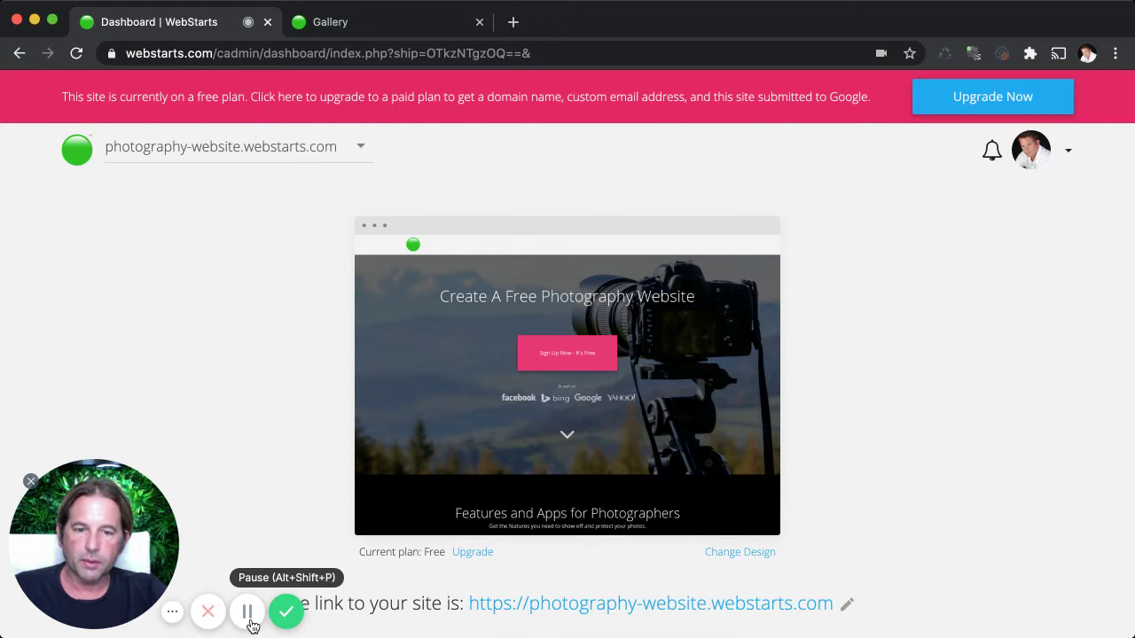
# Step: Open the photography website in the editor and switch to its Gallery page
pyautogui.moveTo(473, 535)
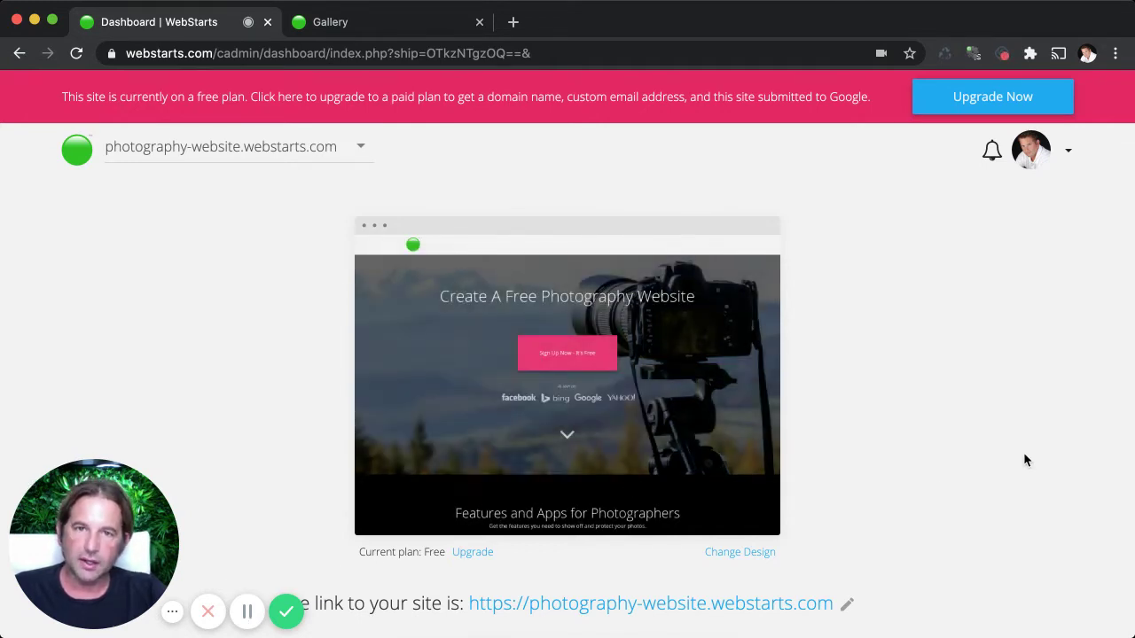
pyautogui.click(601, 390)
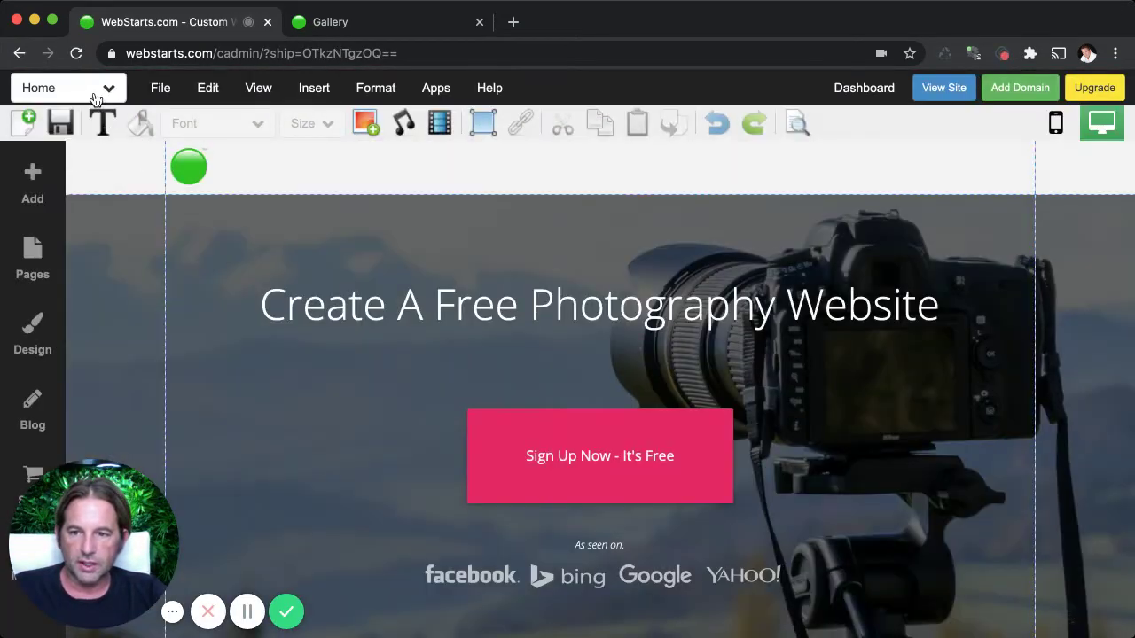
pyautogui.click(108, 91)
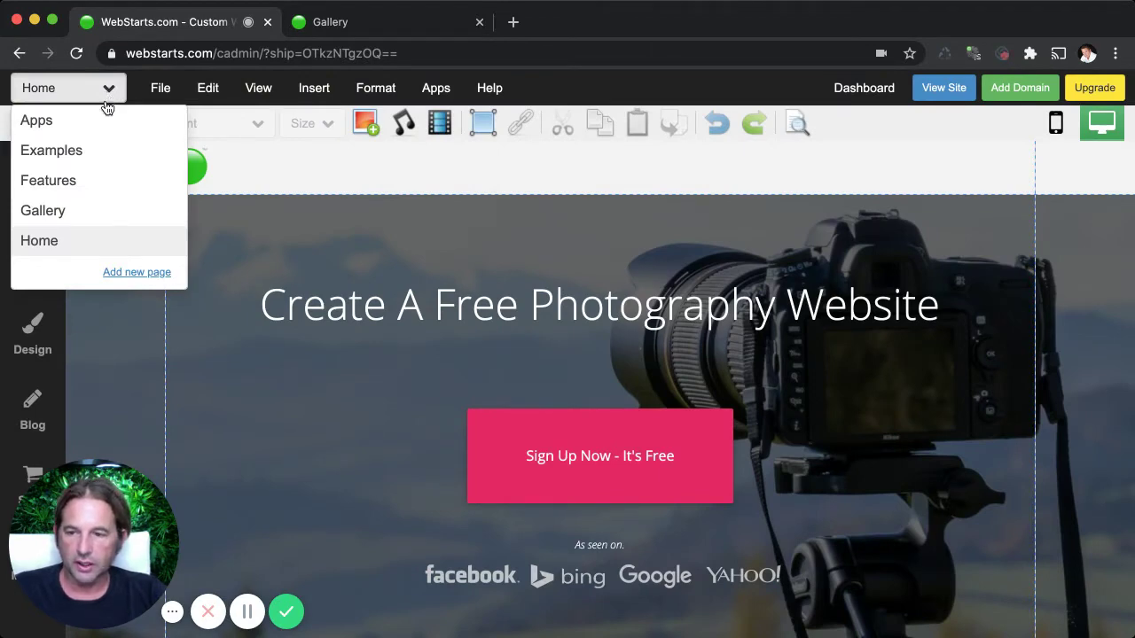
pyautogui.click(70, 214)
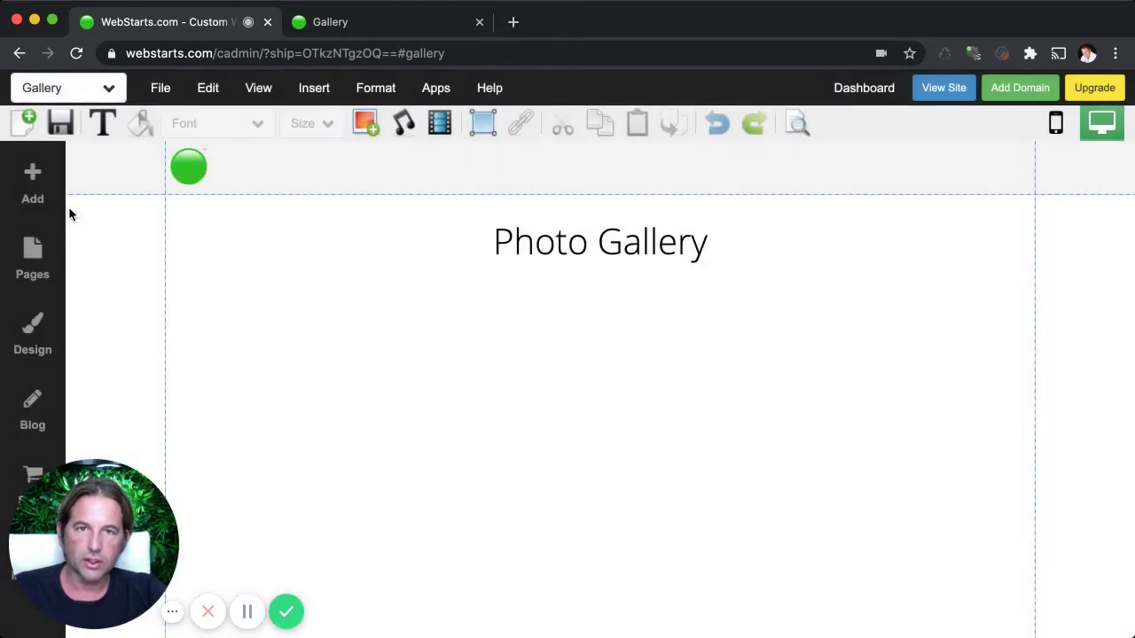
# Step: Try adding a medium heading over the Photo Gallery title and remove it again
pyautogui.click(553, 245)
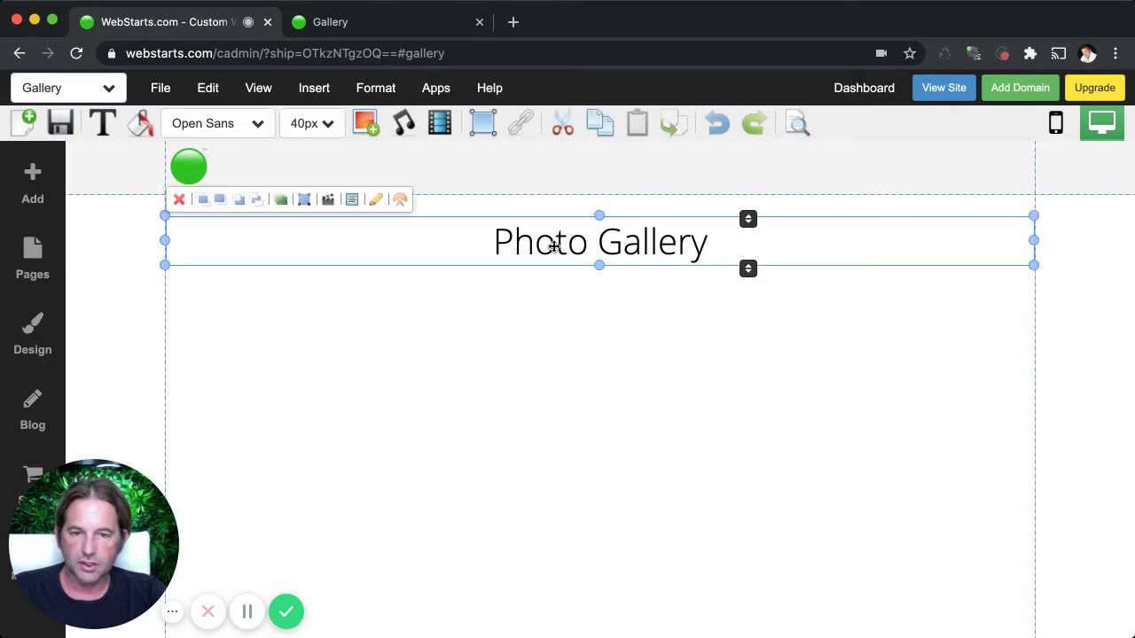
pyautogui.click(31, 182)
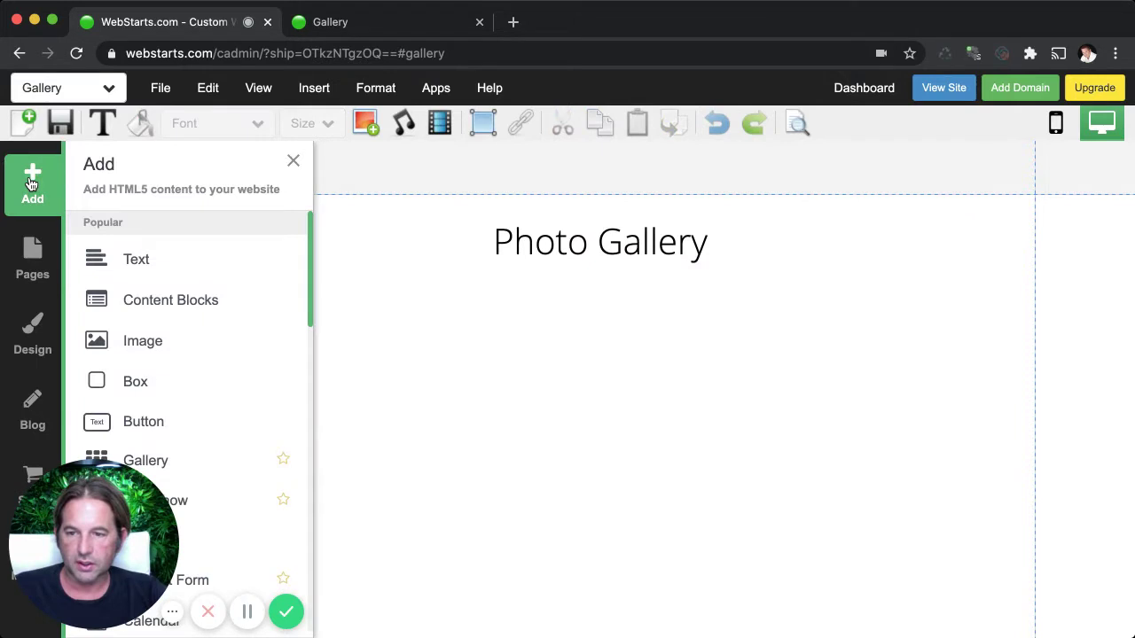
pyautogui.click(129, 259)
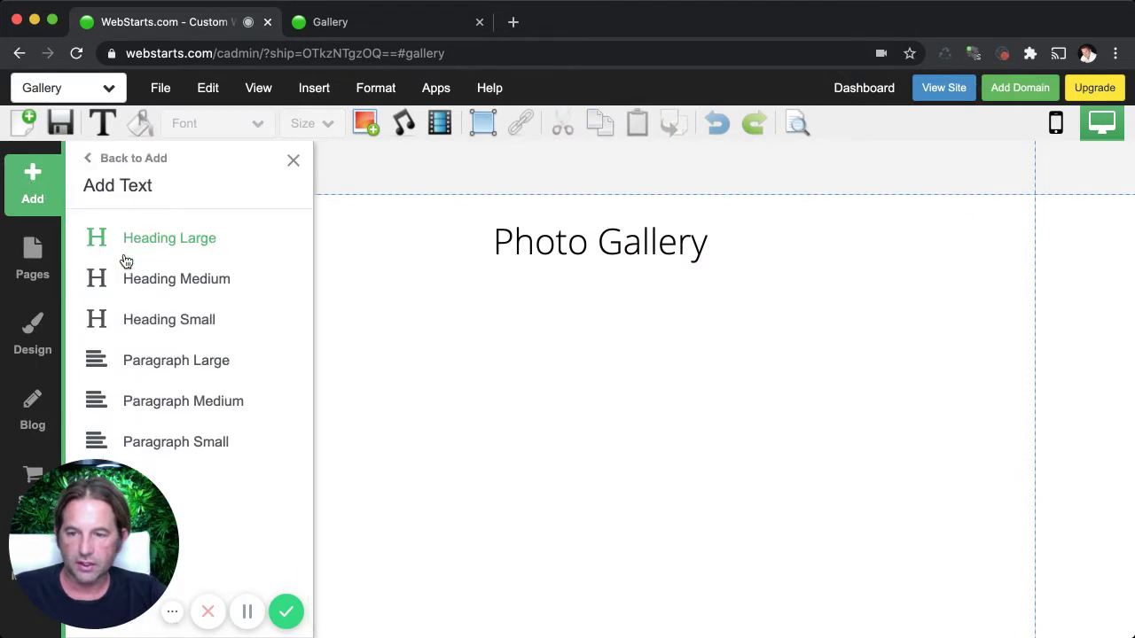
pyautogui.tripleClick(209, 281)
pyautogui.moveTo(209, 281); pyautogui.dragTo(216, 280)
pyautogui.click(216, 279)
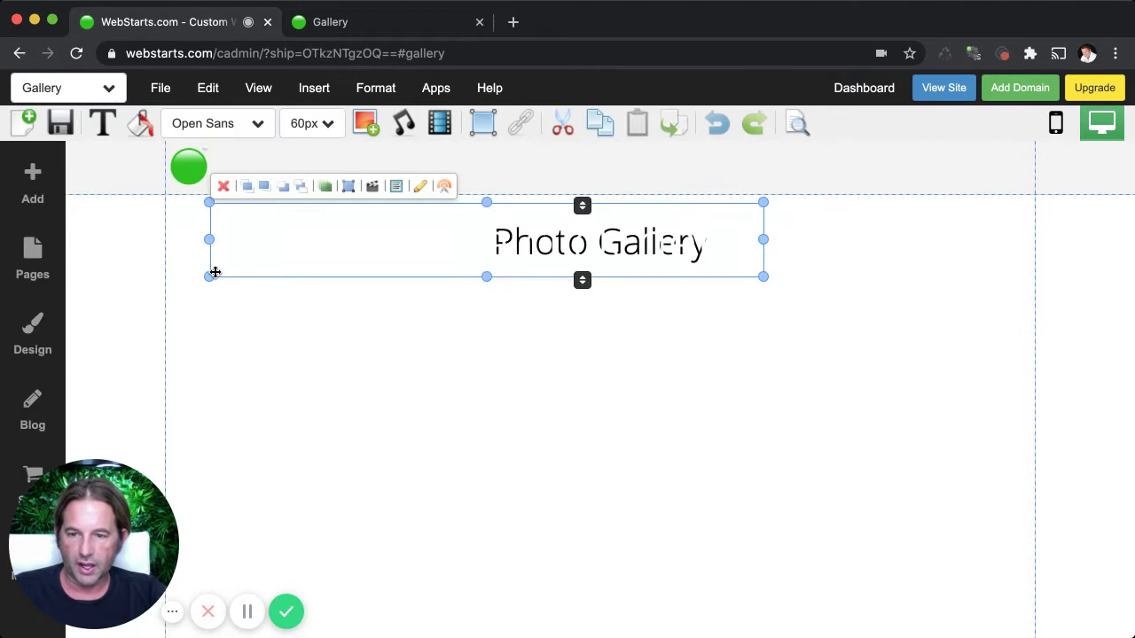
pyautogui.moveTo(251, 240); pyautogui.dragTo(257, 274)
pyautogui.click(233, 225)
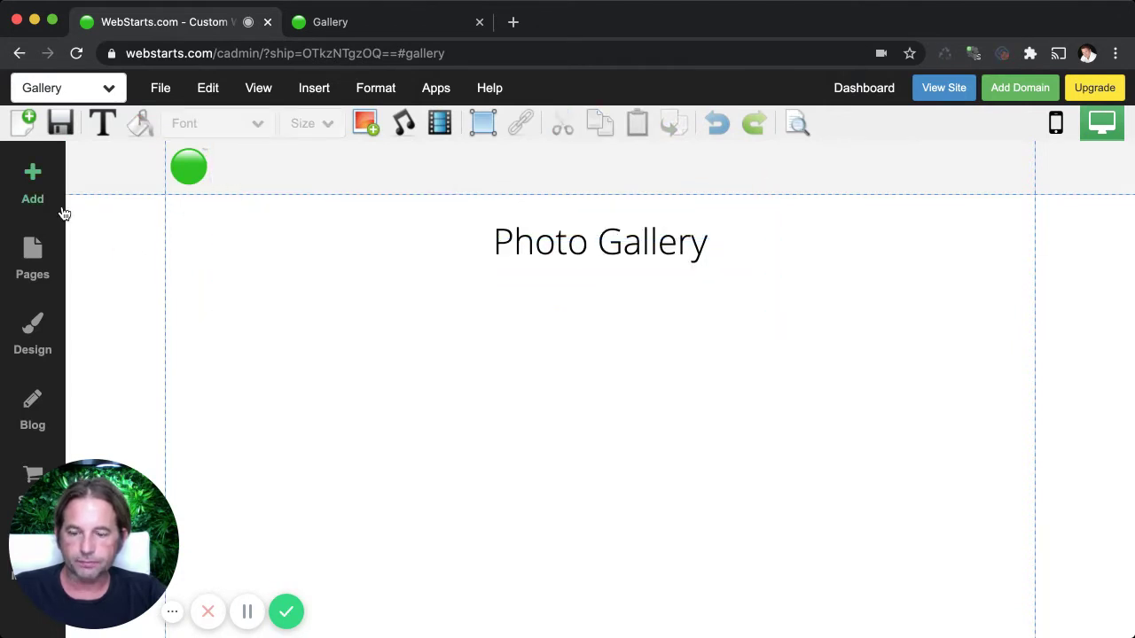
# Step: Start a new photo gallery element on the page and open the image library for adding images
pyautogui.click(29, 184)
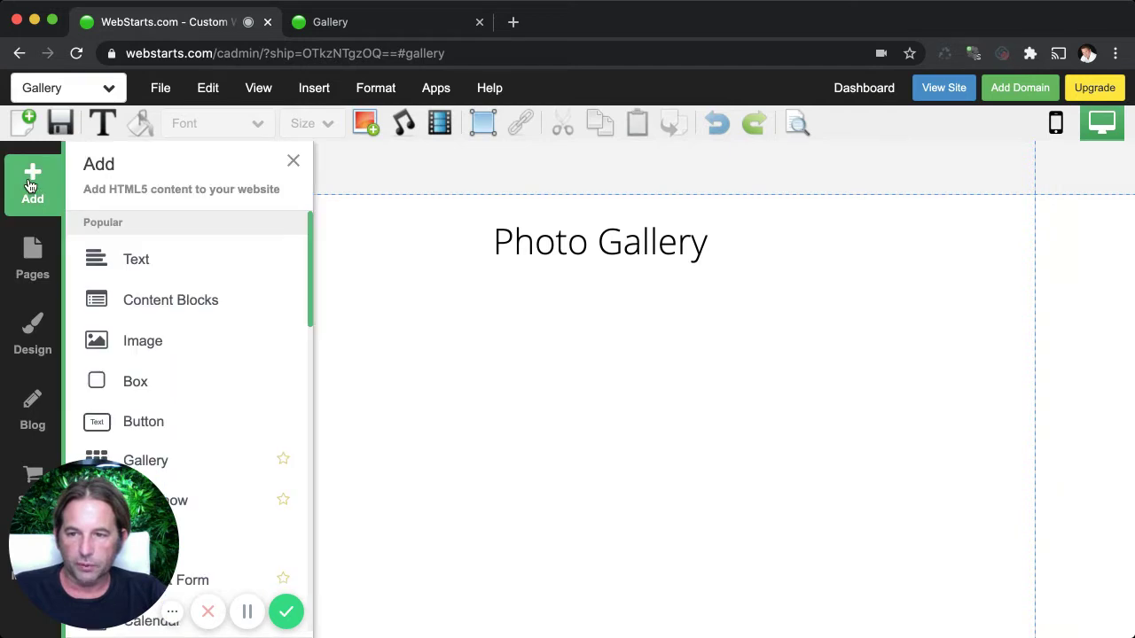
pyautogui.scroll(-3, 177, 312)
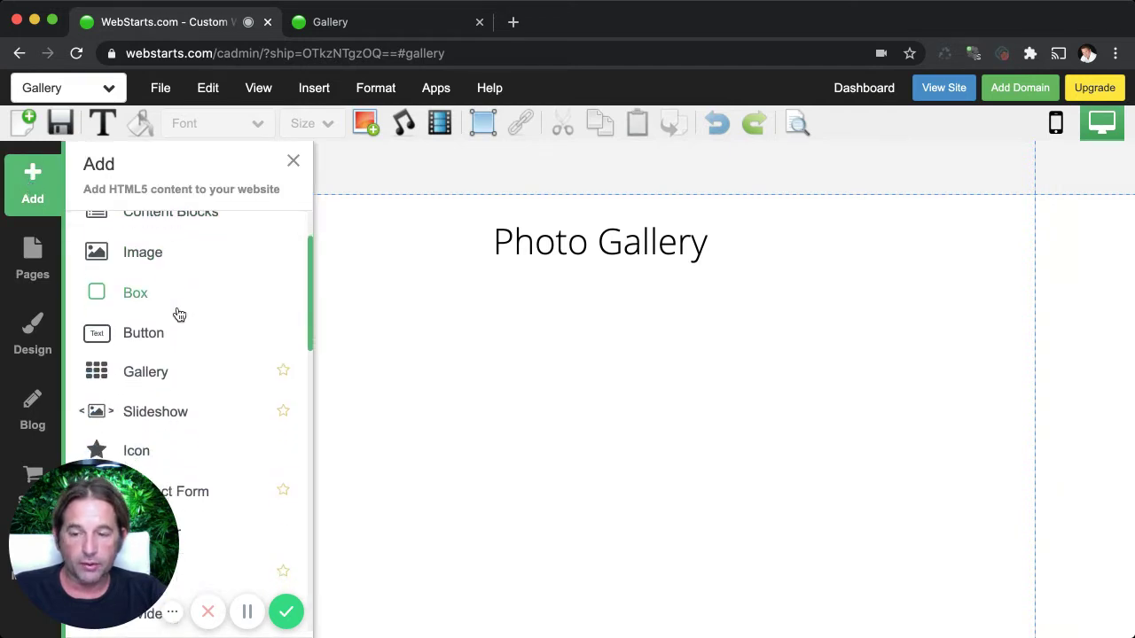
pyautogui.click(158, 363)
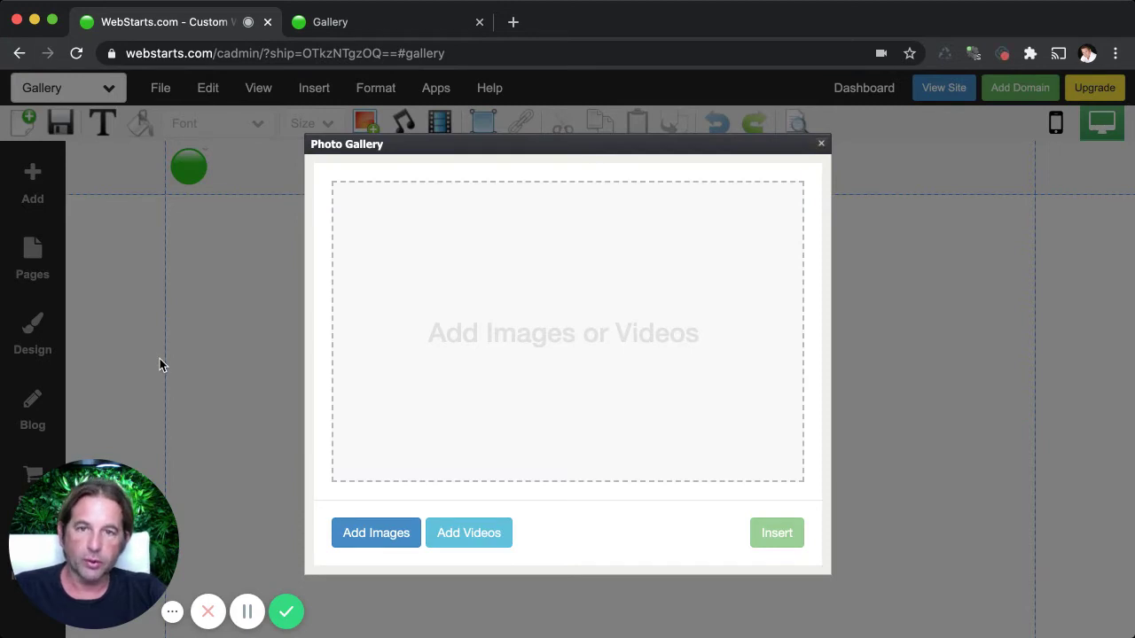
pyautogui.click(378, 537)
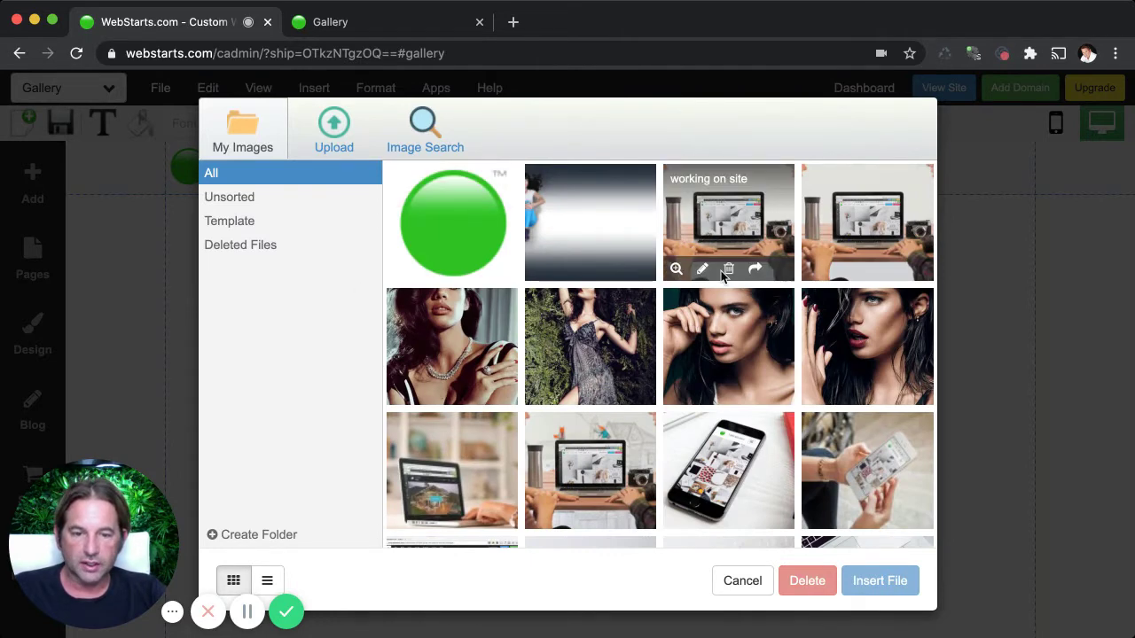
pyautogui.moveTo(834, 256)
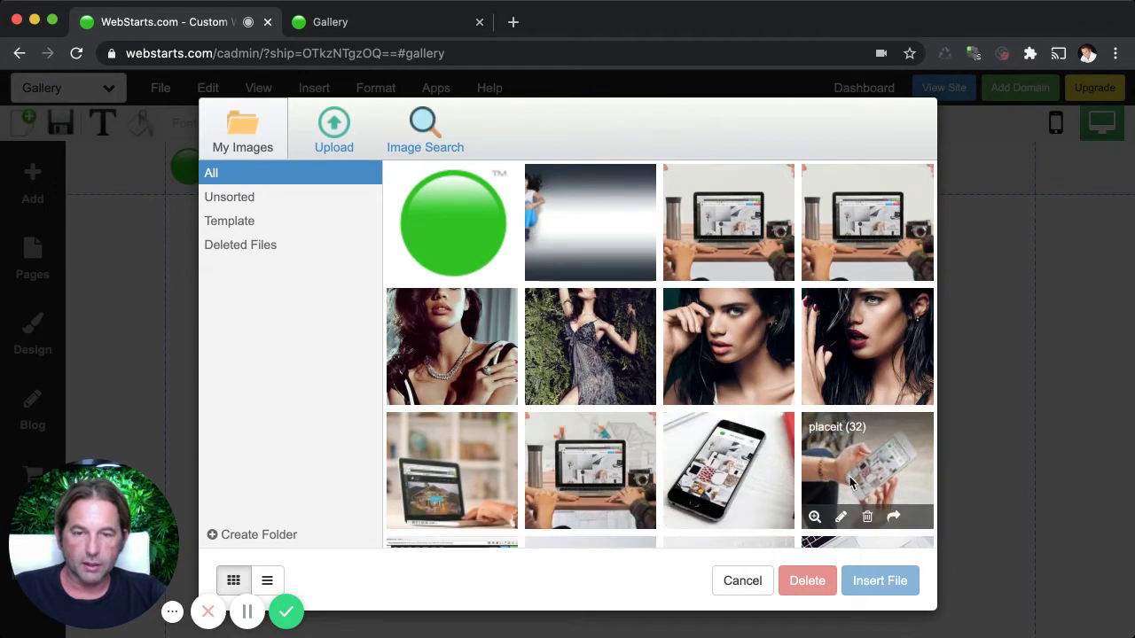
# Step: Look at the stock photo search options and return to the My Images library
pyautogui.click(422, 140)
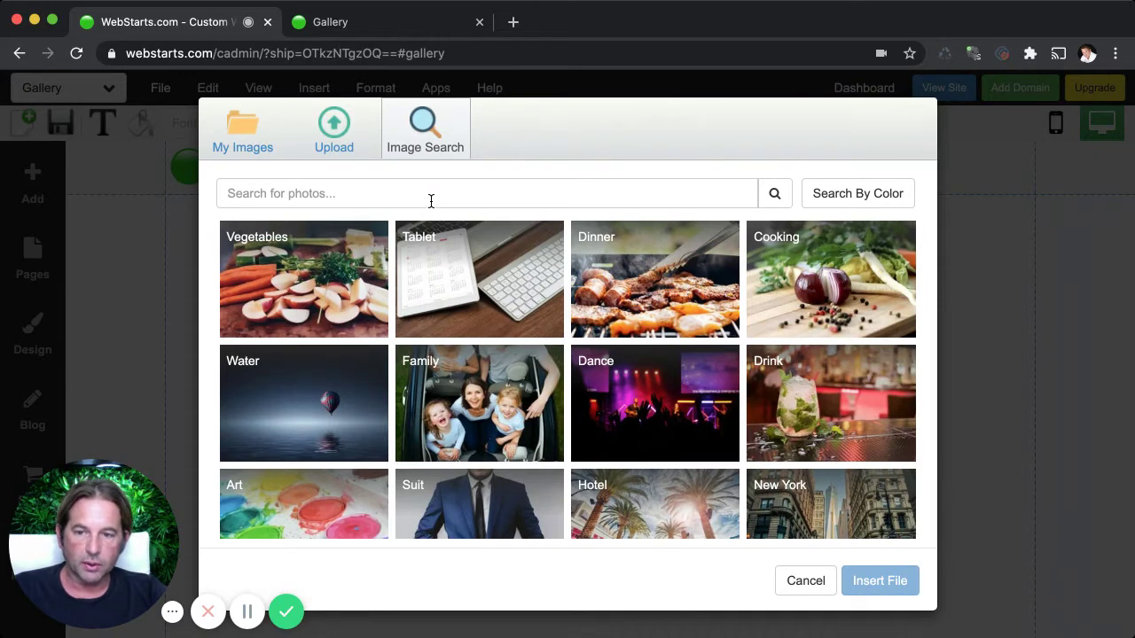
pyautogui.click(432, 199)
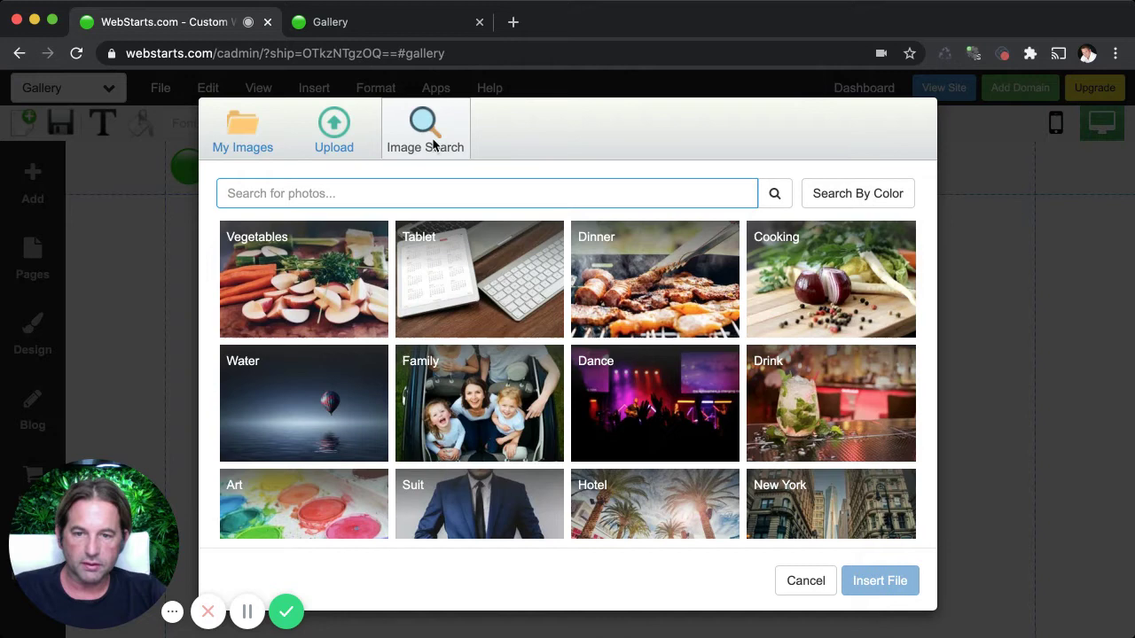
pyautogui.click(264, 148)
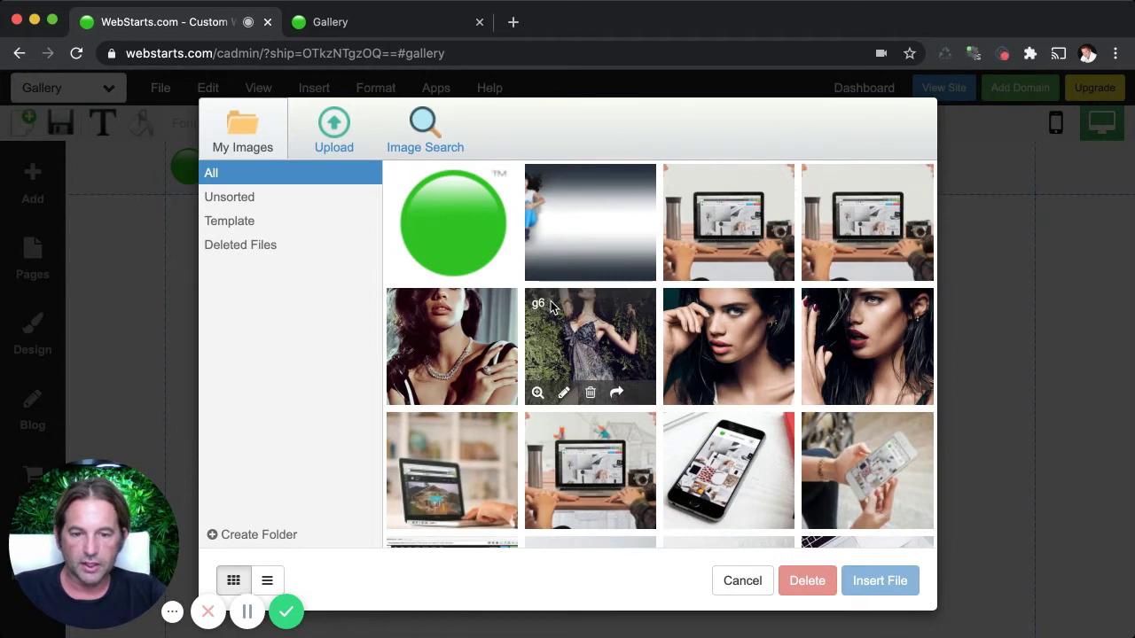
# Step: Select the eleven consecutive photos from the hand holding soap through the dried-flower wreath and add them to the gallery
pyautogui.scroll(-8, 549, 302)
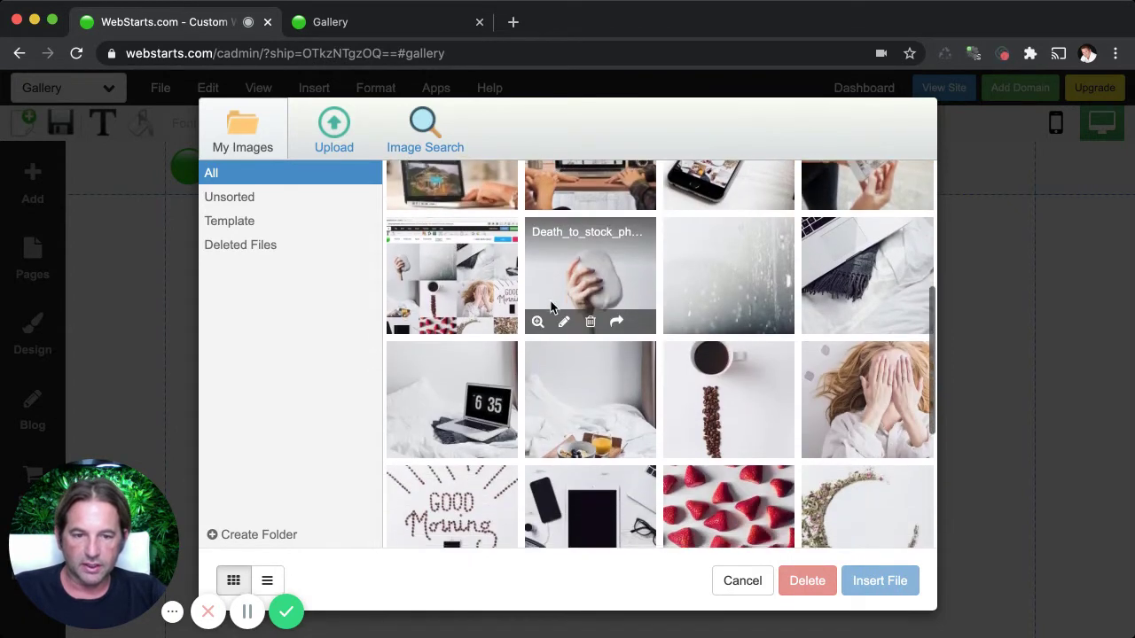
pyautogui.scroll(1, 548, 300)
pyautogui.click(549, 306)
pyautogui.click(729, 310)
pyautogui.click(868, 315)
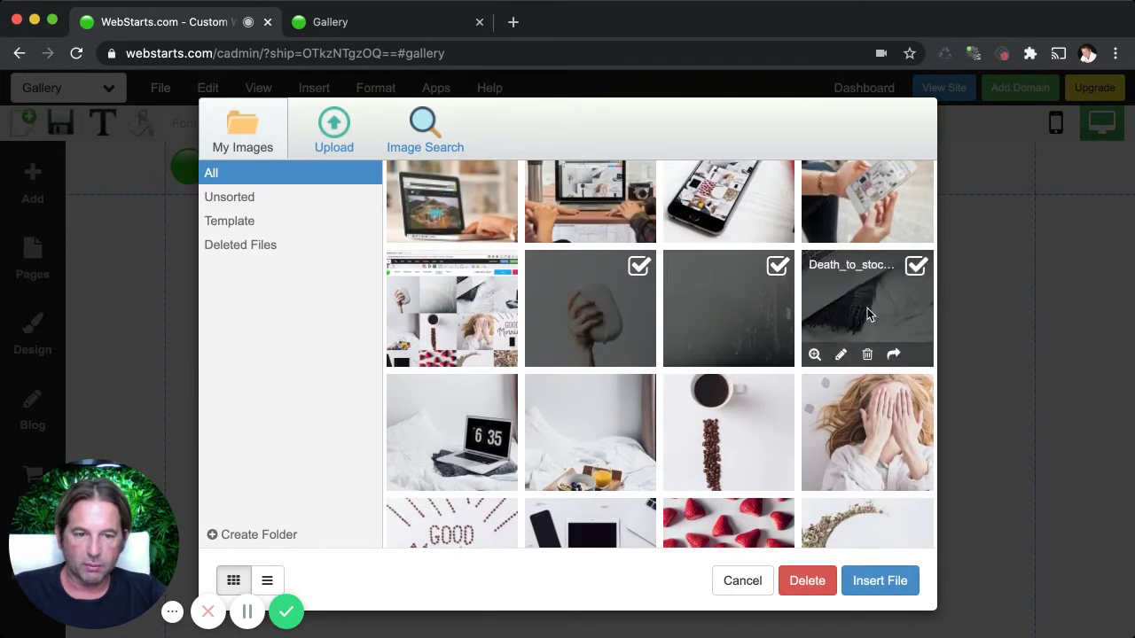
pyautogui.click(457, 421)
pyautogui.click(576, 415)
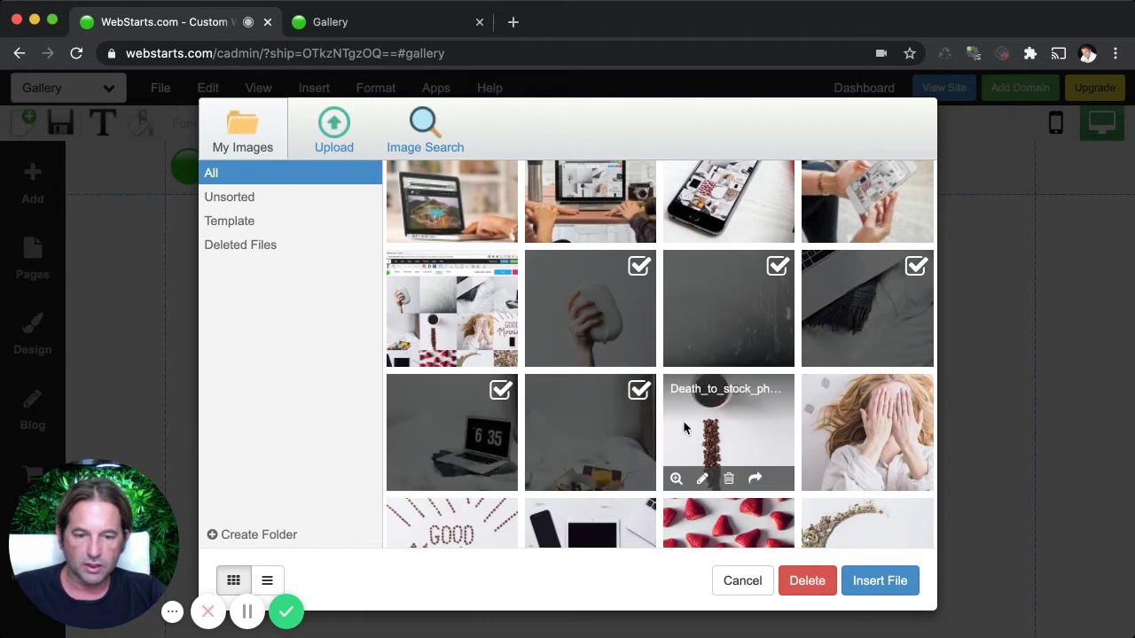
pyautogui.click(696, 423)
pyautogui.click(841, 428)
pyautogui.click(472, 535)
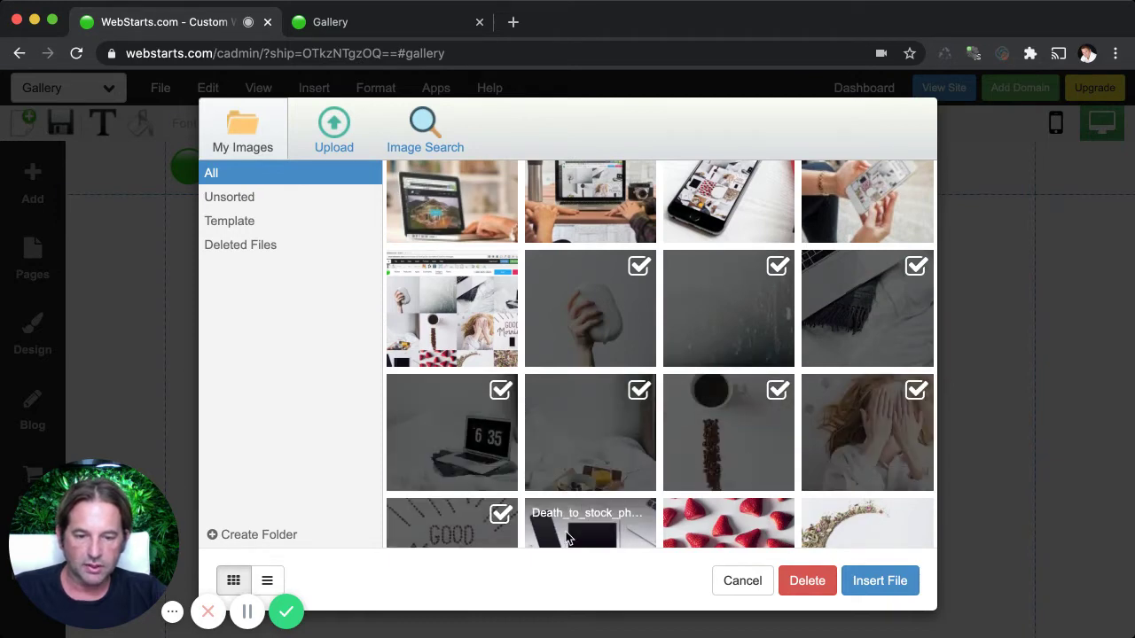
pyautogui.click(592, 539)
pyautogui.scroll(-2, 723, 514)
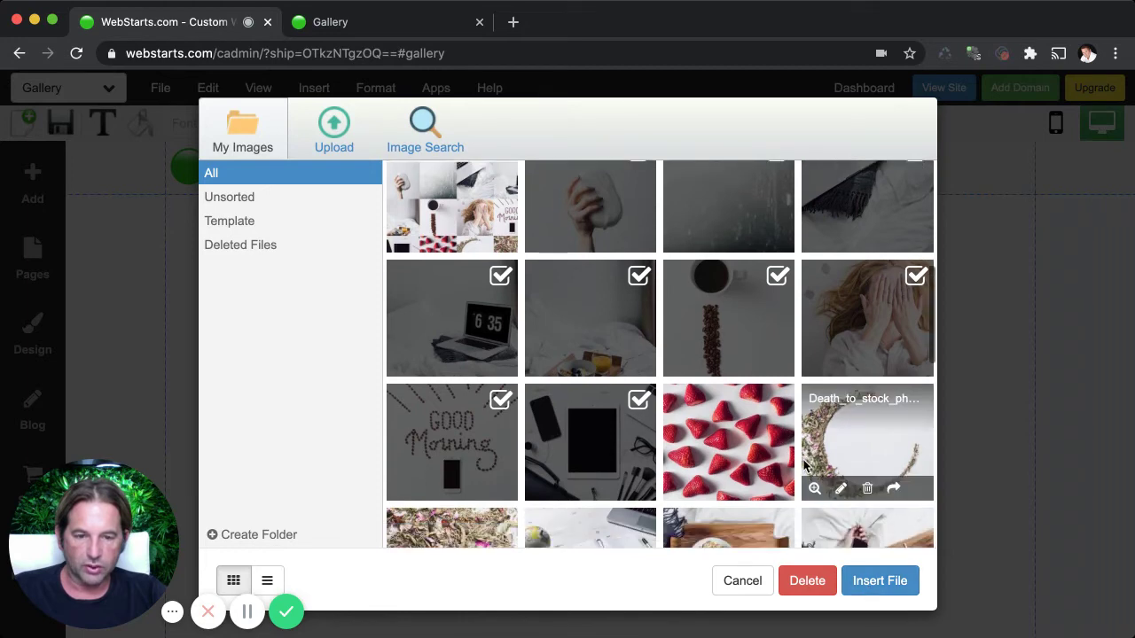
pyautogui.scroll(-1, 851, 461)
pyautogui.scroll(1, 806, 470)
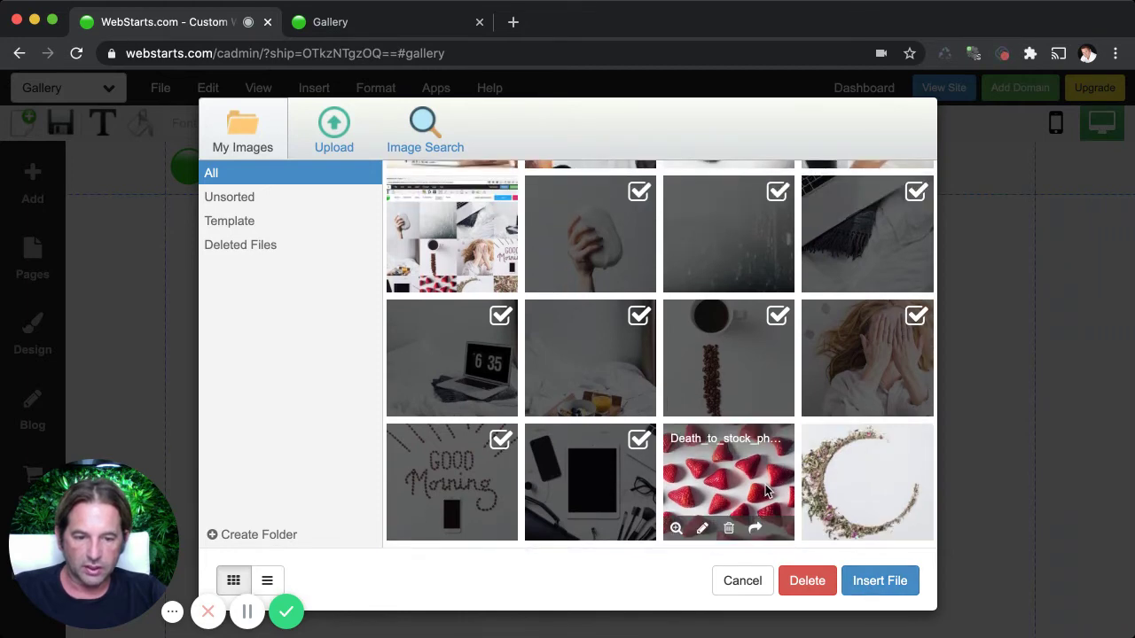
pyautogui.click(768, 490)
pyautogui.click(874, 492)
pyautogui.click(876, 585)
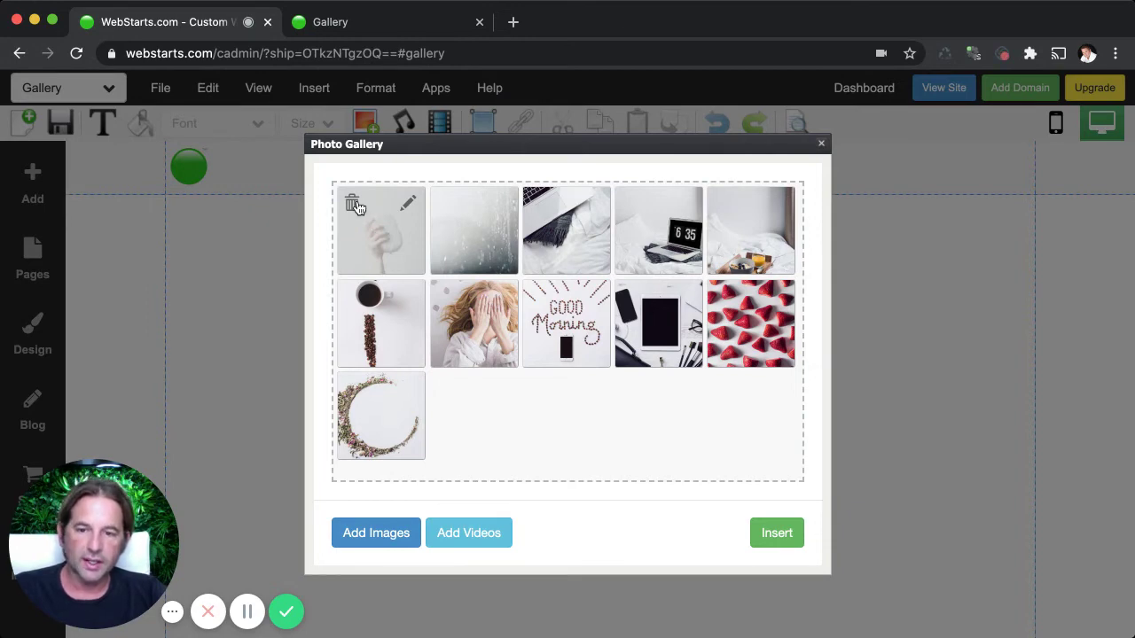
# Step: Check the first image's title and description form without filling it in, and insert the gallery into the page
pyautogui.click(408, 205)
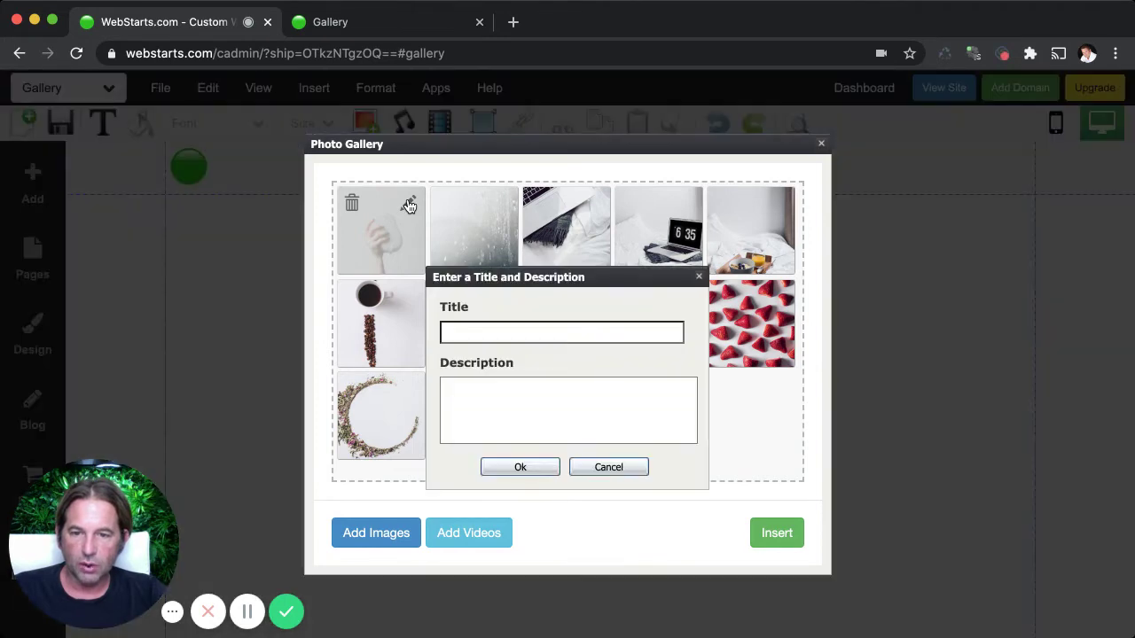
pyautogui.click(697, 279)
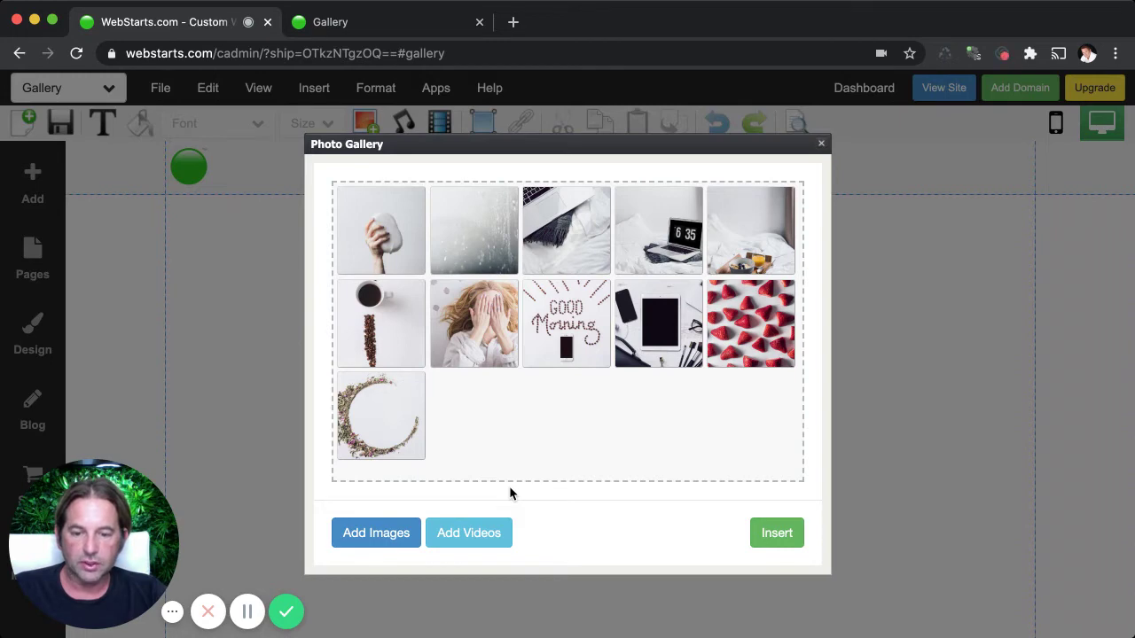
pyautogui.click(776, 532)
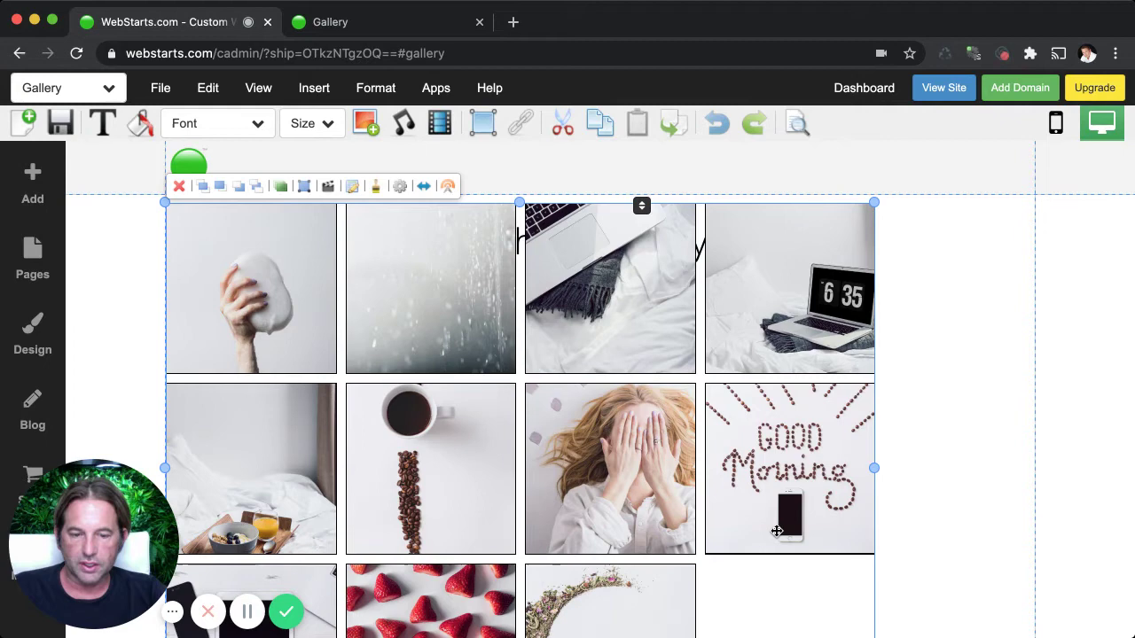
# Step: Move the photo gallery below the Photo Gallery heading and centre it horizontally on the page body
pyautogui.scroll(-2, 776, 531)
pyautogui.scroll(2, 777, 531)
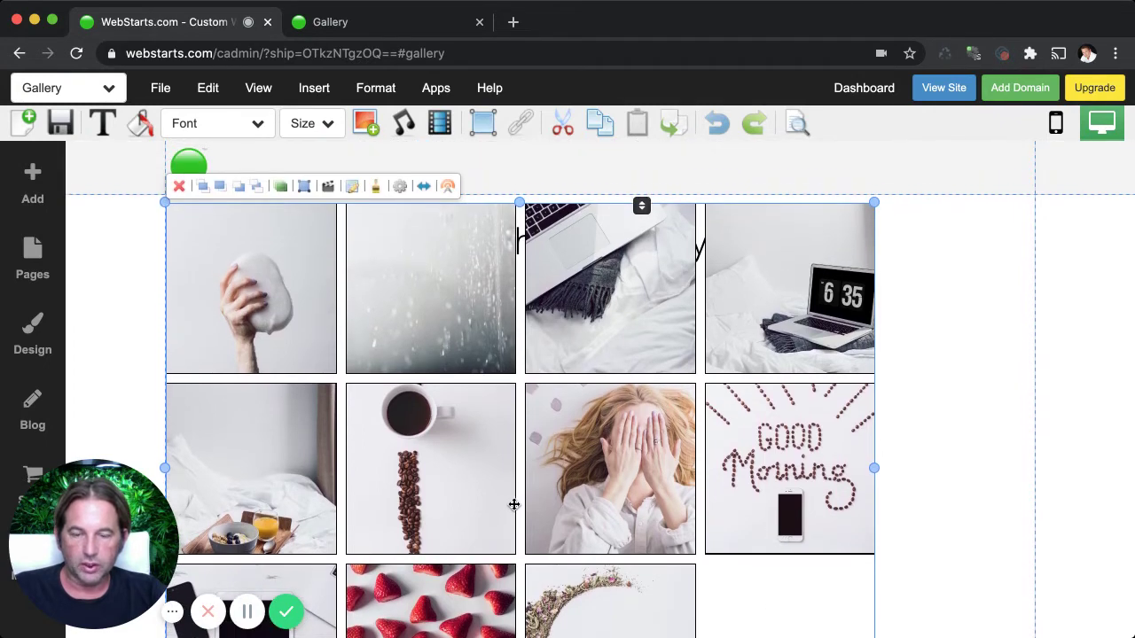
pyautogui.moveTo(509, 505); pyautogui.dragTo(564, 586)
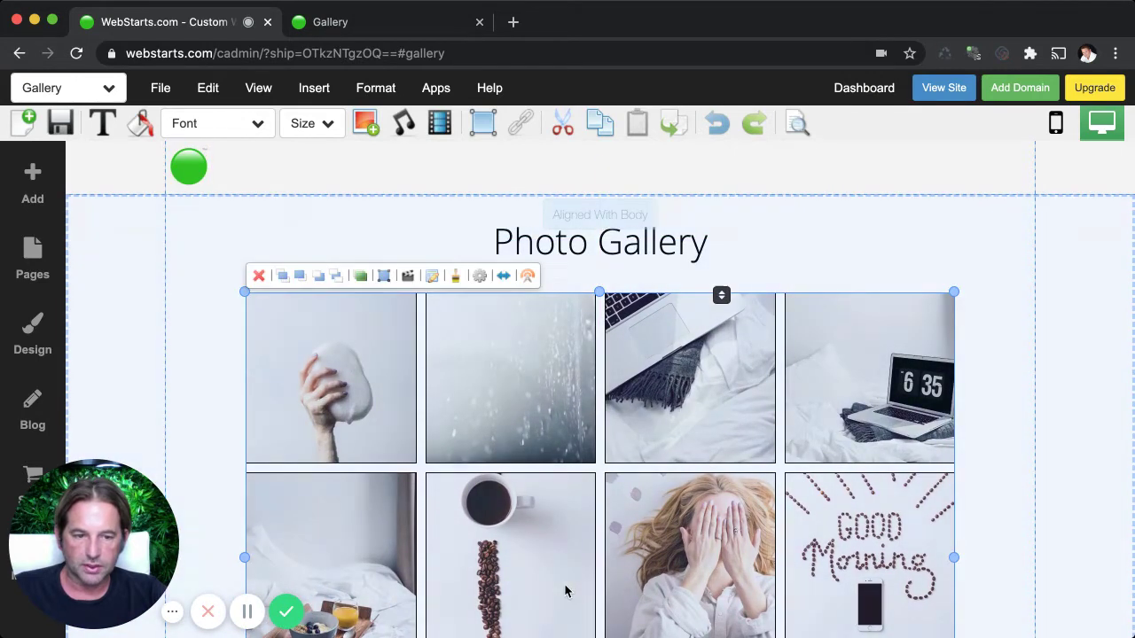
# Step: Widen the gallery on both sides so it fills the full width between the page's vertical guides
pyautogui.scroll(-2, 576, 567)
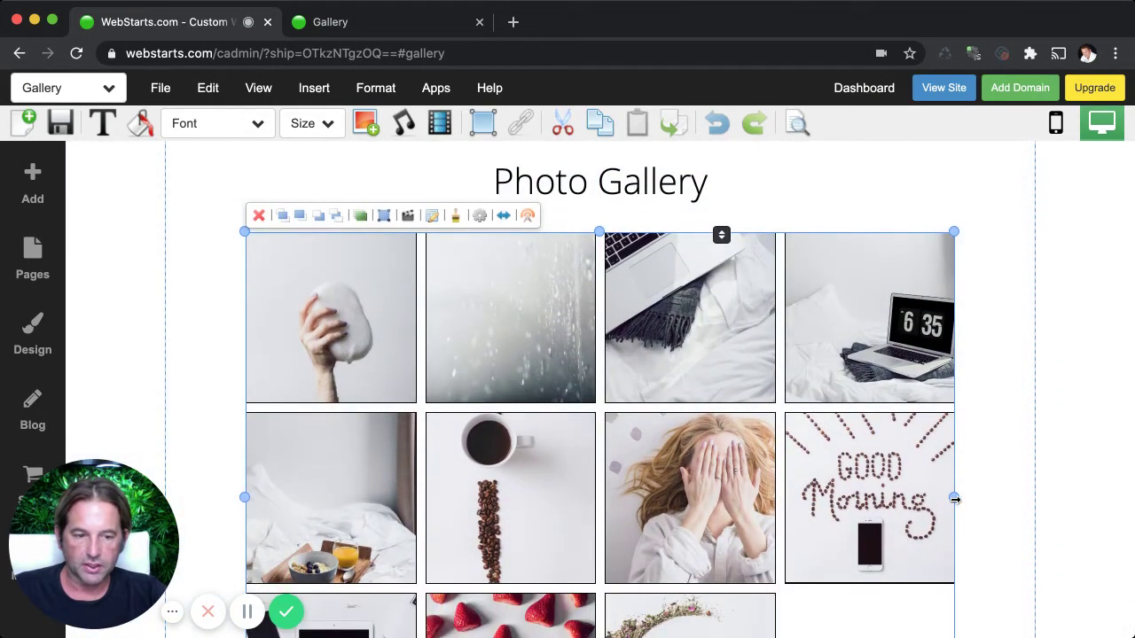
pyautogui.moveTo(954, 499); pyautogui.dragTo(1039, 505)
pyautogui.moveTo(245, 496); pyautogui.dragTo(165, 426)
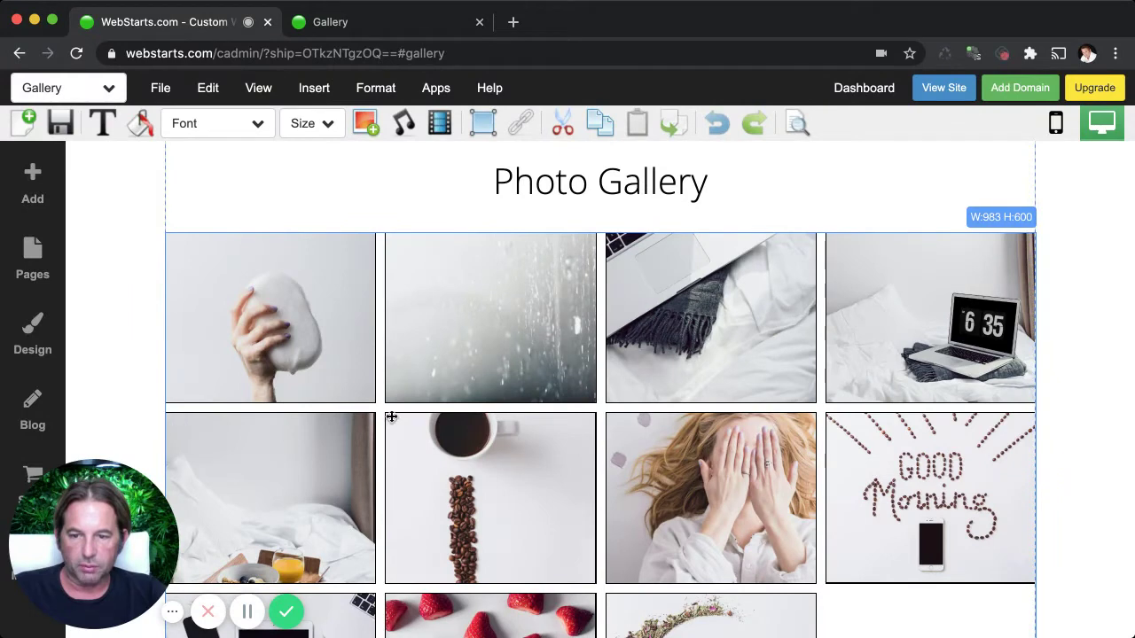
pyautogui.click(1036, 448)
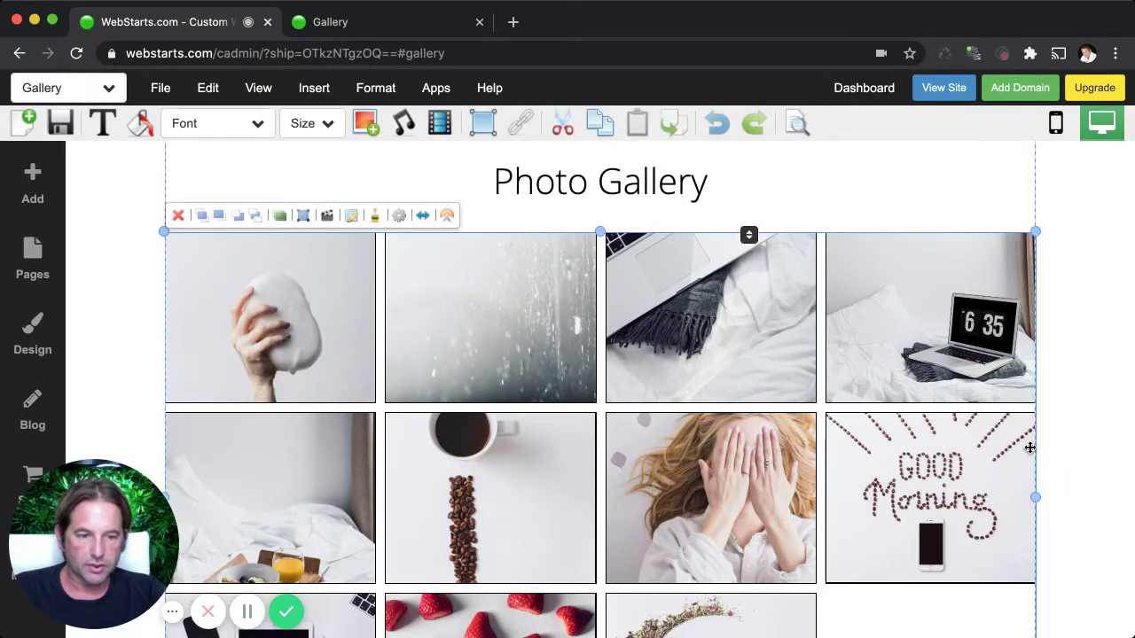
pyautogui.moveTo(1041, 498); pyautogui.dragTo(1037, 502)
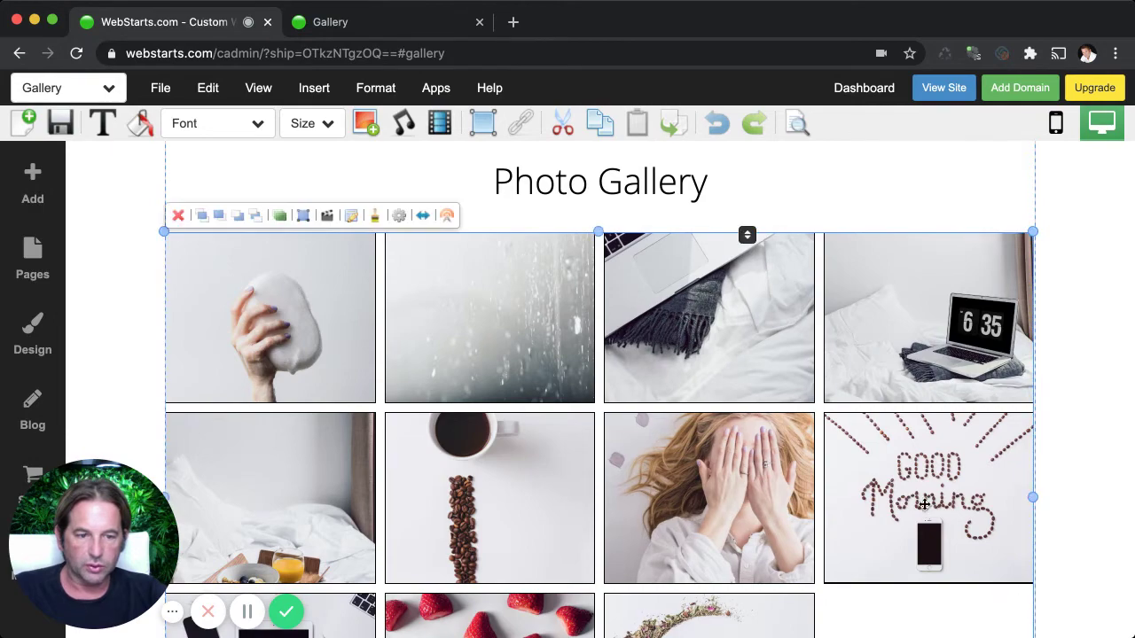
pyautogui.moveTo(923, 506); pyautogui.dragTo(923, 505)
pyautogui.click(1050, 467)
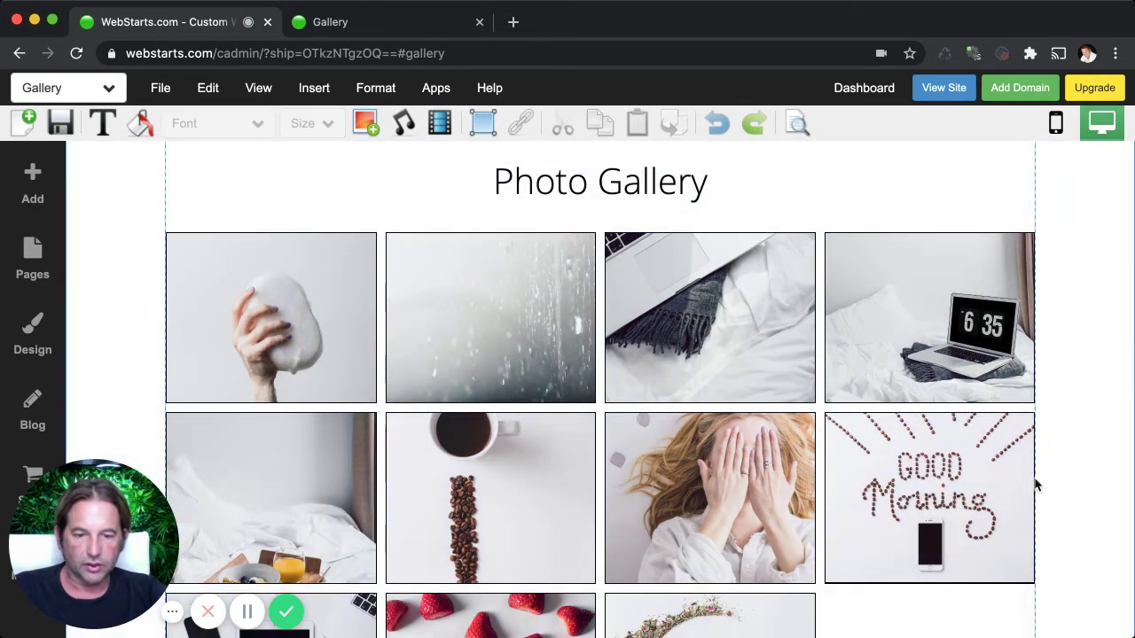
# Step: Reopen the photo gallery's contents for editing and open the image library to add more images
pyautogui.scroll(-3, 843, 502)
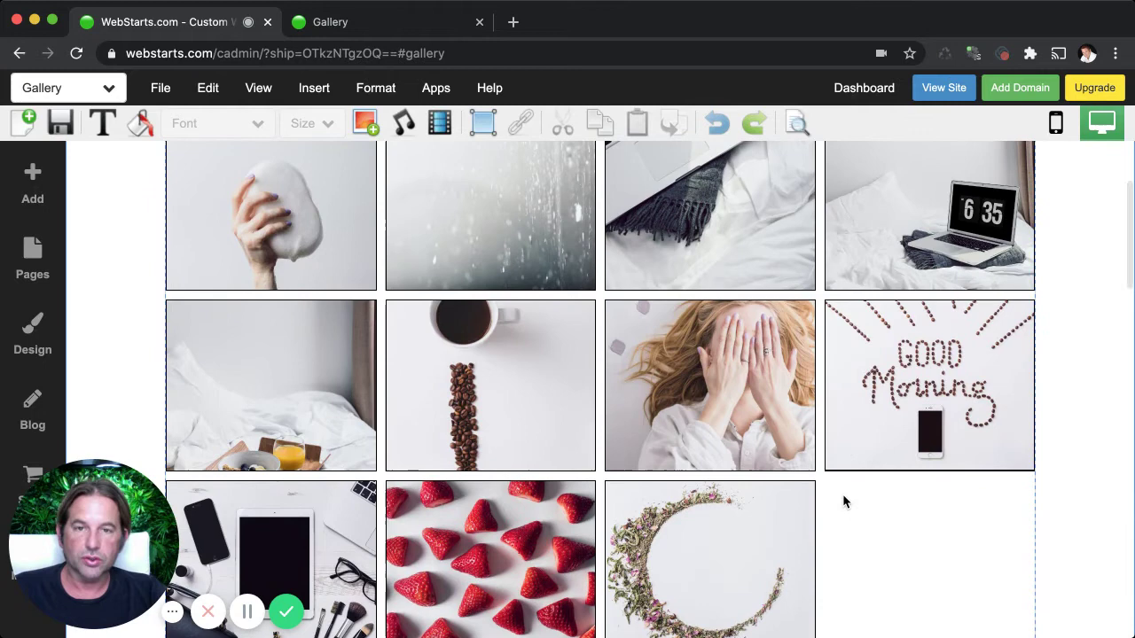
pyautogui.scroll(2, 655, 488)
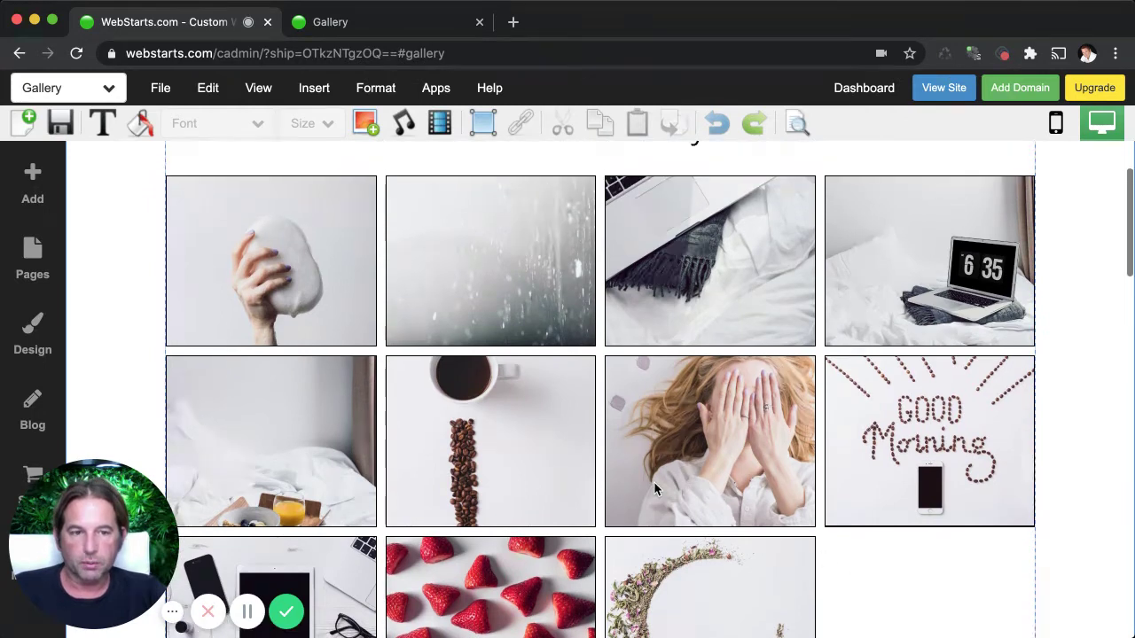
pyautogui.doubleClick(575, 464)
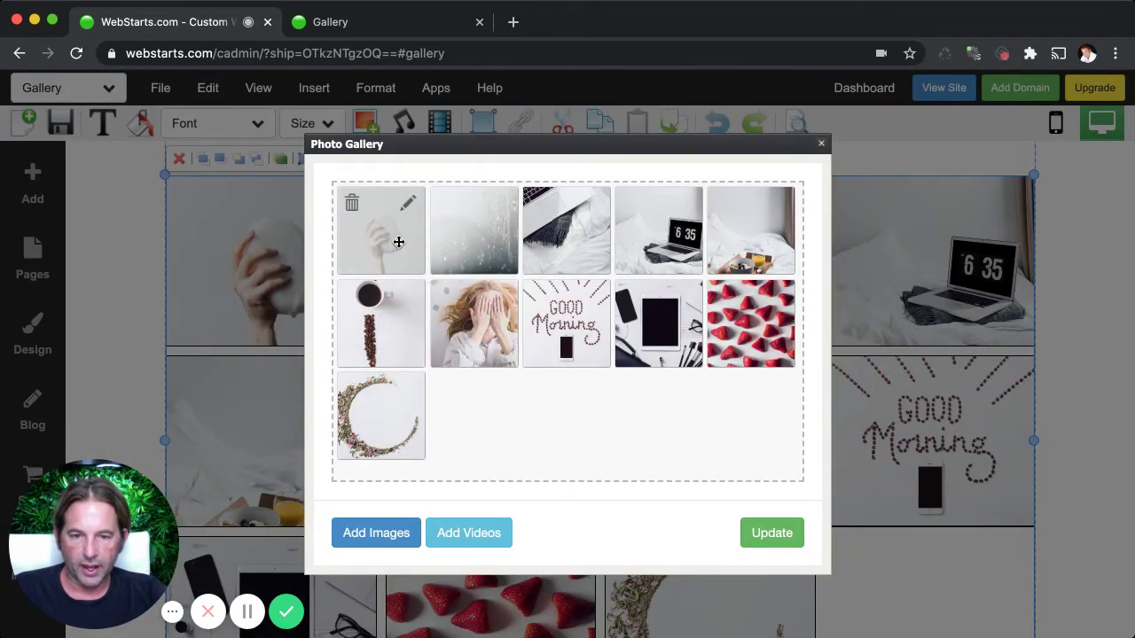
pyautogui.moveTo(466, 306)
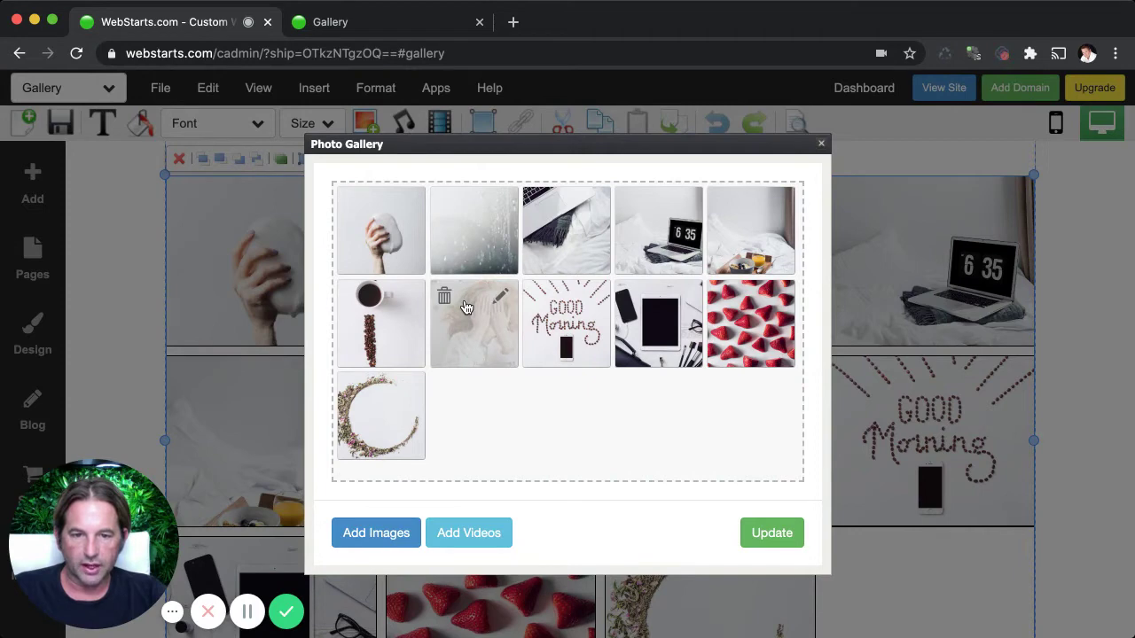
pyautogui.click(400, 531)
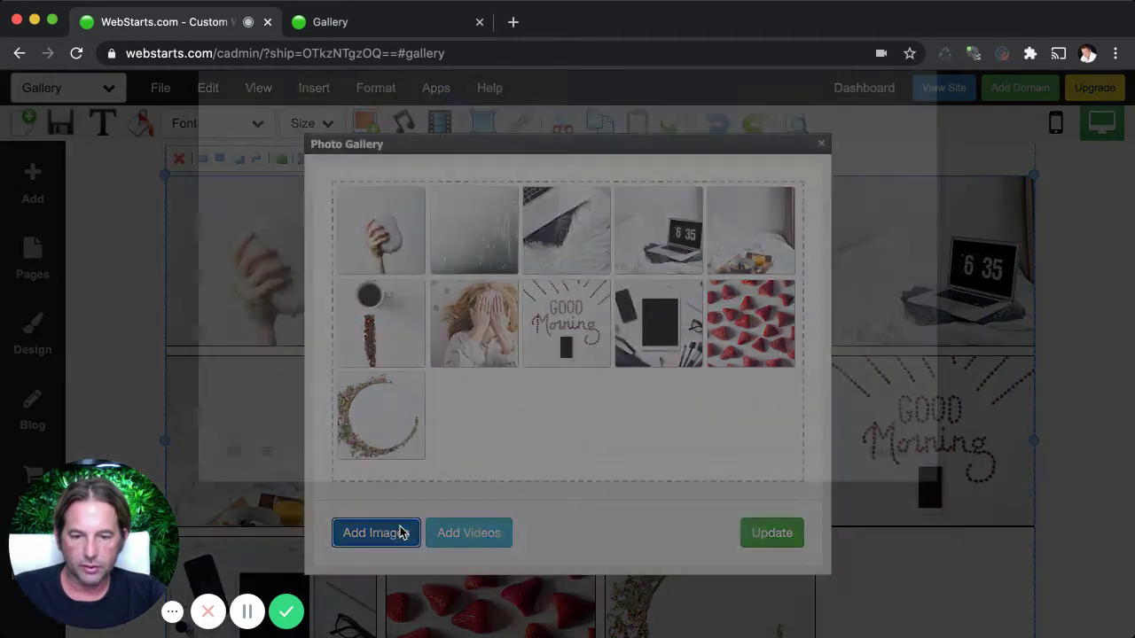
# Step: Add the photo of the open notebook with the globe to the gallery, update it and check the last row
pyautogui.scroll(-5, 608, 448)
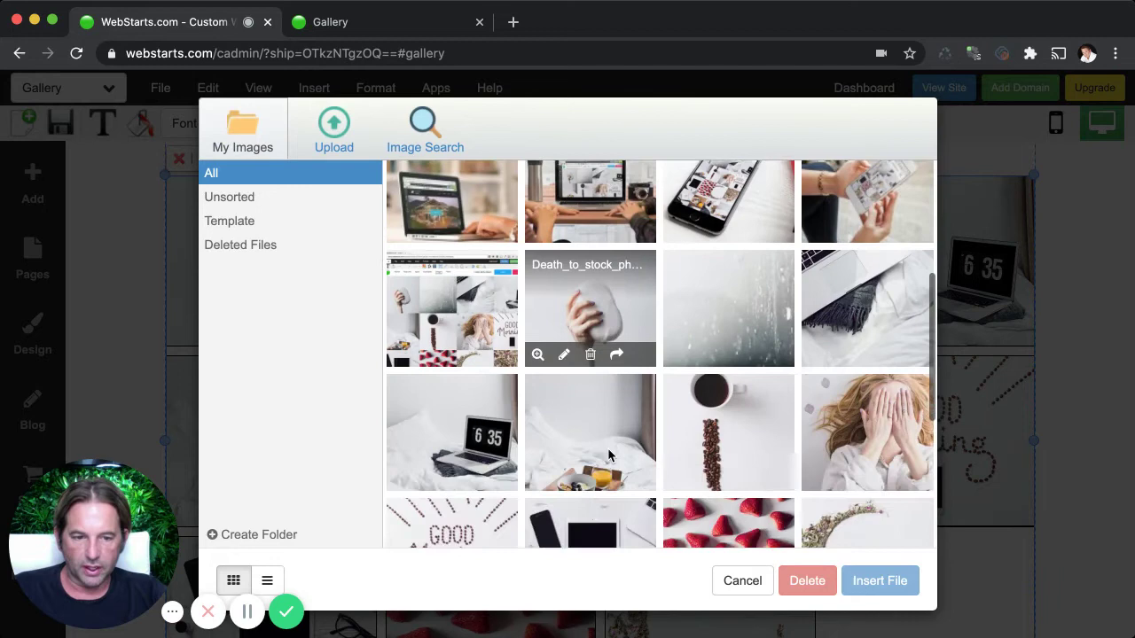
pyautogui.scroll(-3, 607, 448)
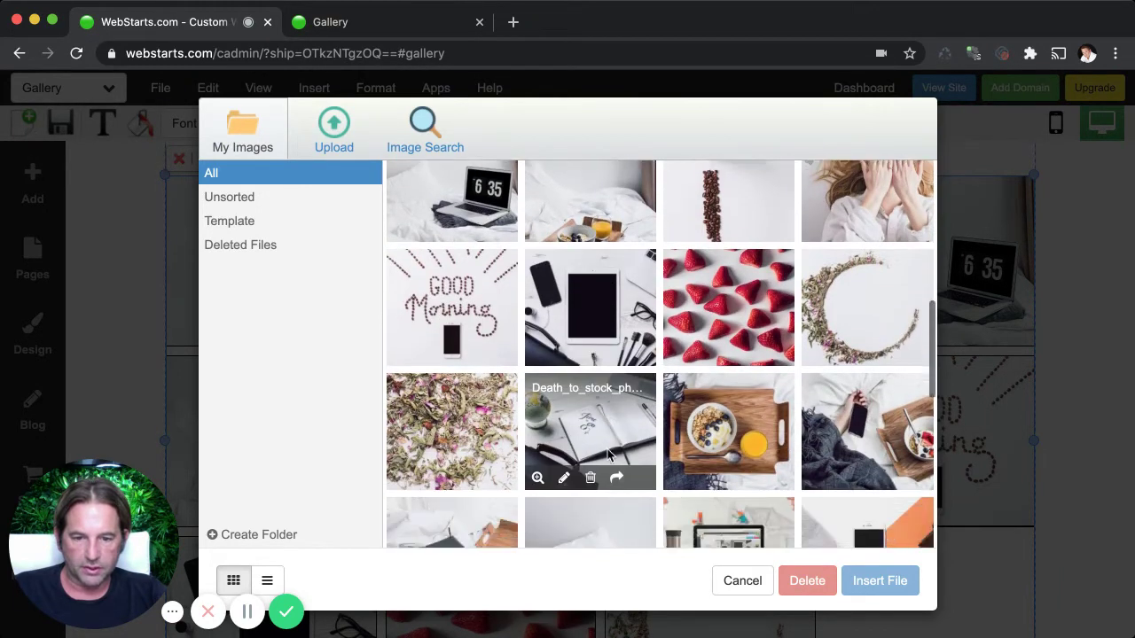
pyautogui.click(559, 439)
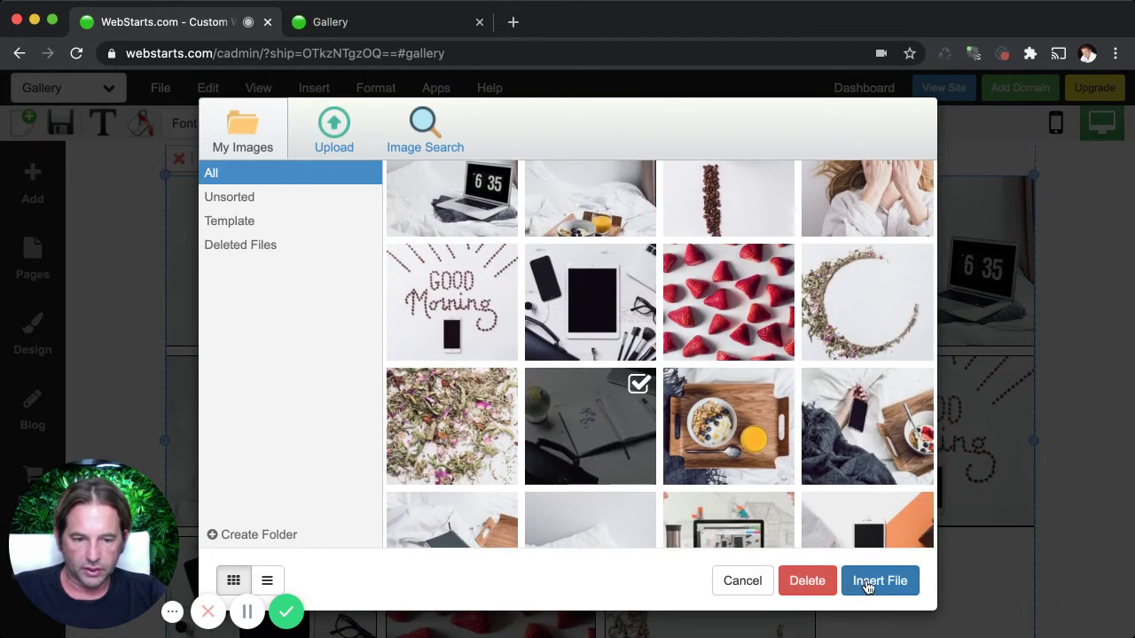
pyautogui.click(866, 583)
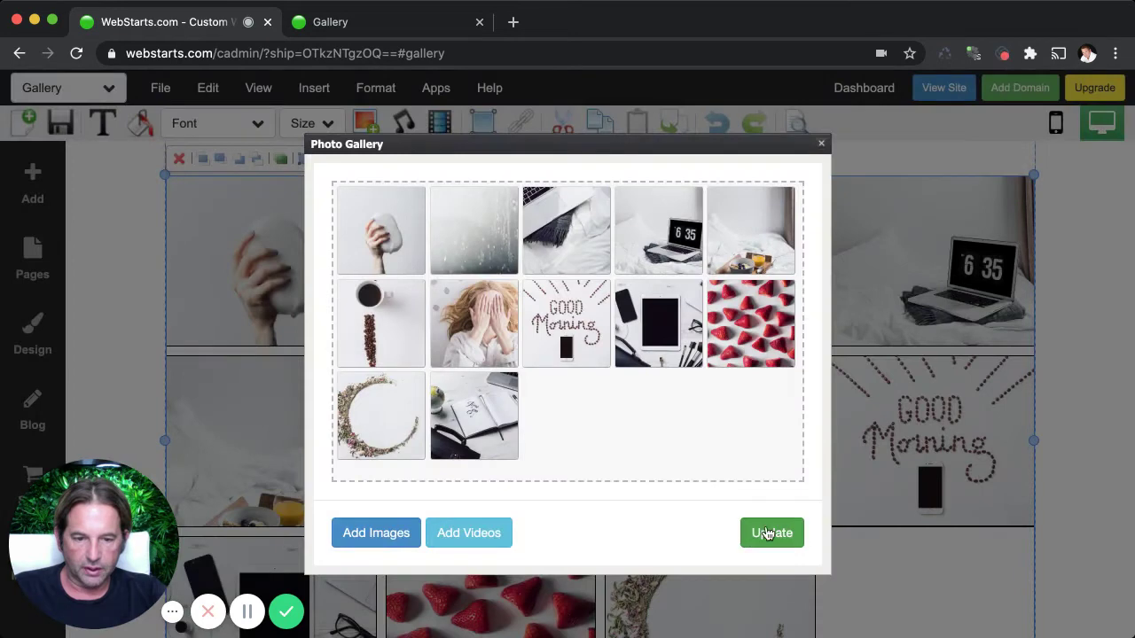
pyautogui.click(767, 532)
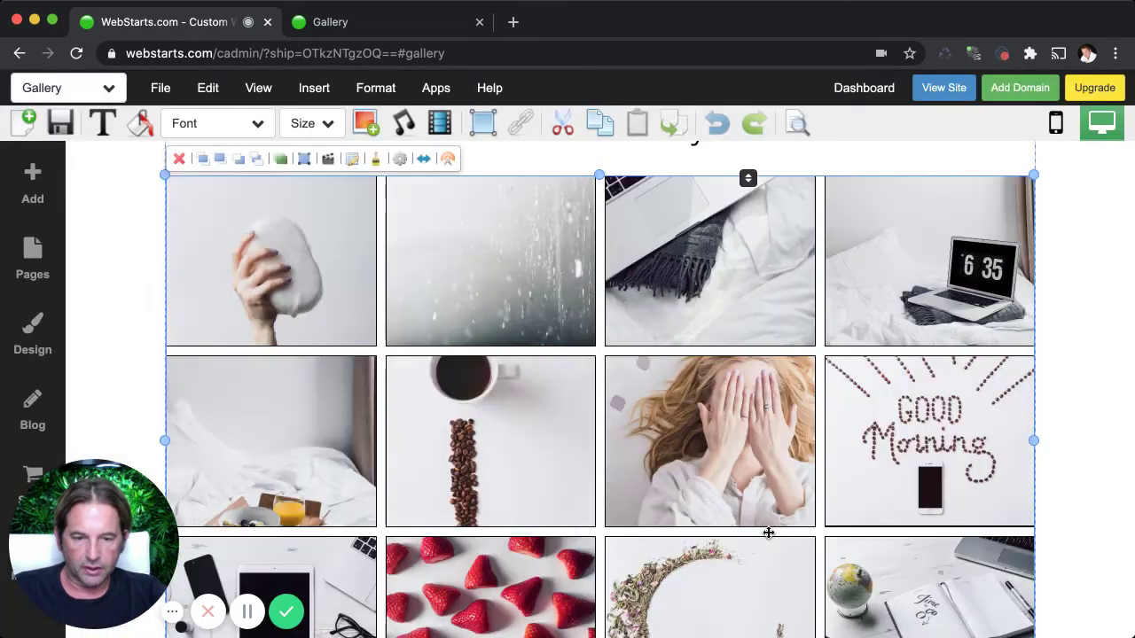
pyautogui.click(1075, 436)
pyautogui.scroll(-3, 992, 467)
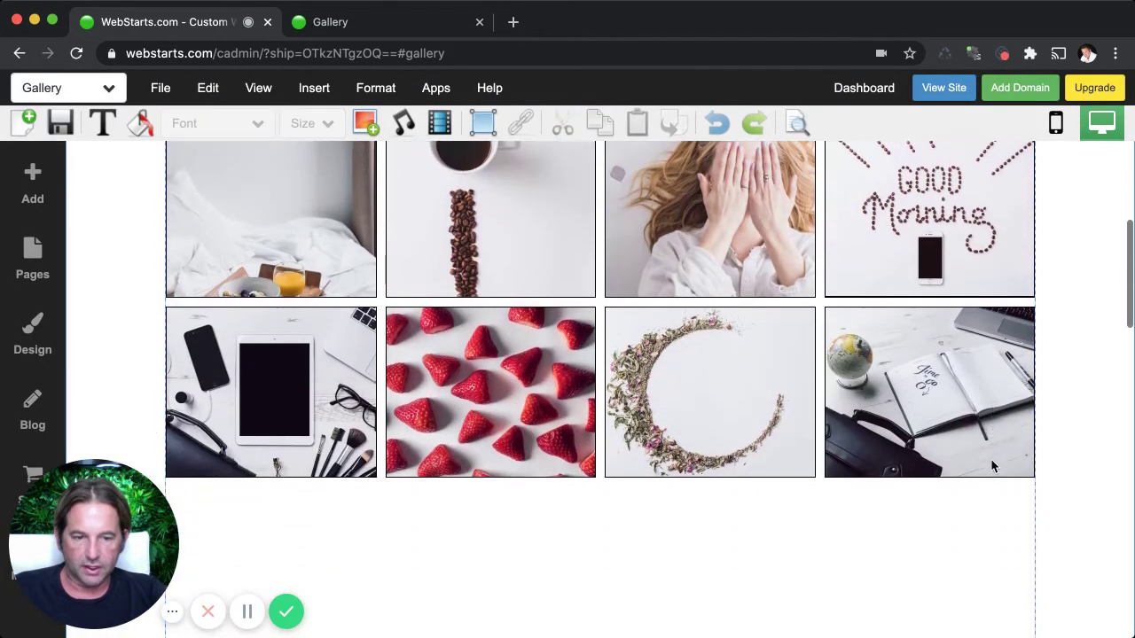
pyautogui.scroll(5, 991, 461)
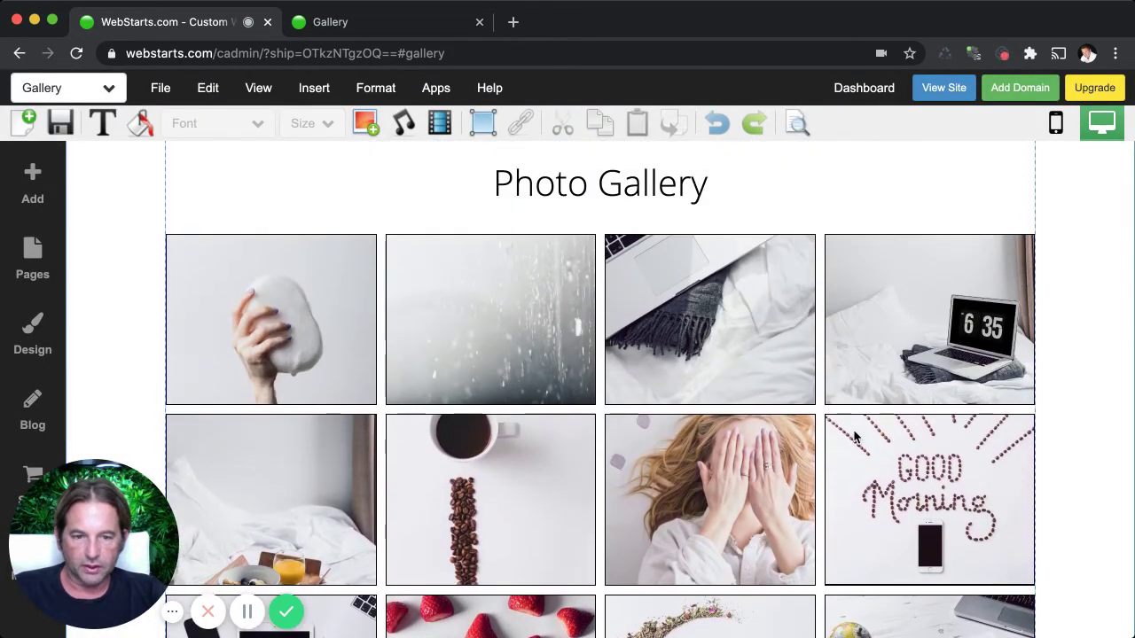
# Step: Try Center image scaling in the gallery's settings, and return the scaling to Crop
pyautogui.click(854, 436)
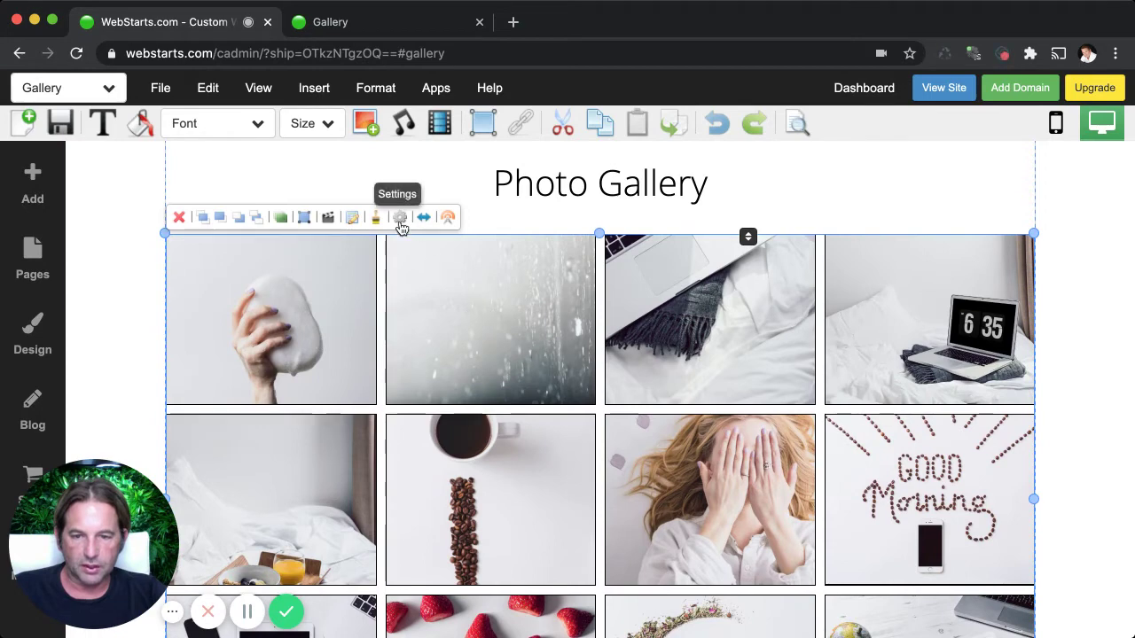
pyautogui.click(400, 220)
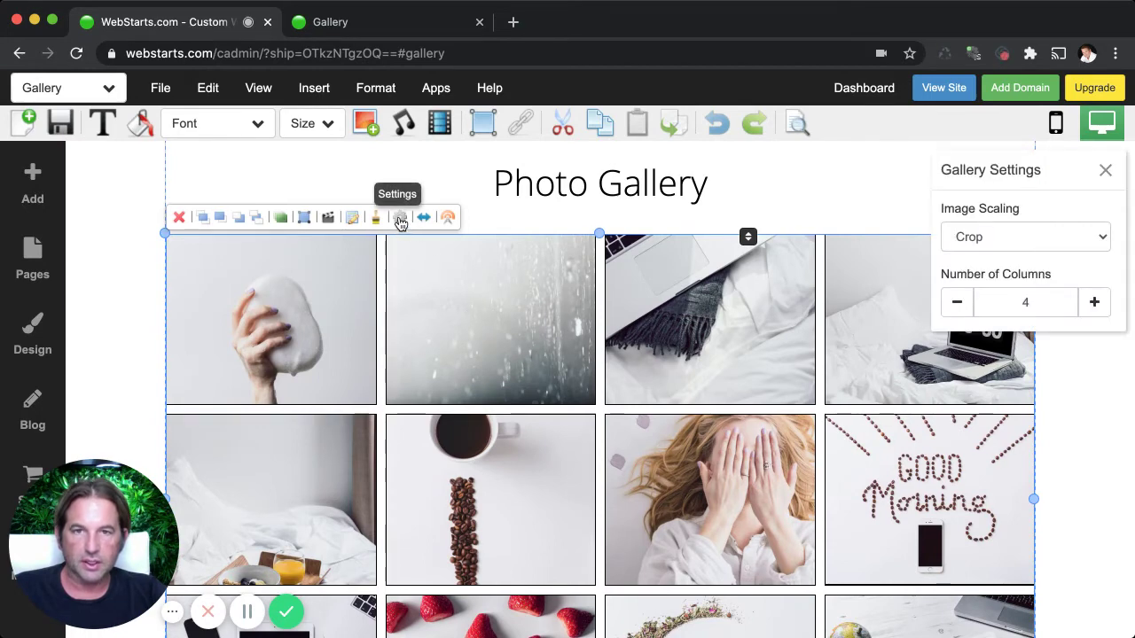
pyautogui.click(1013, 238)
pyautogui.click(1008, 252)
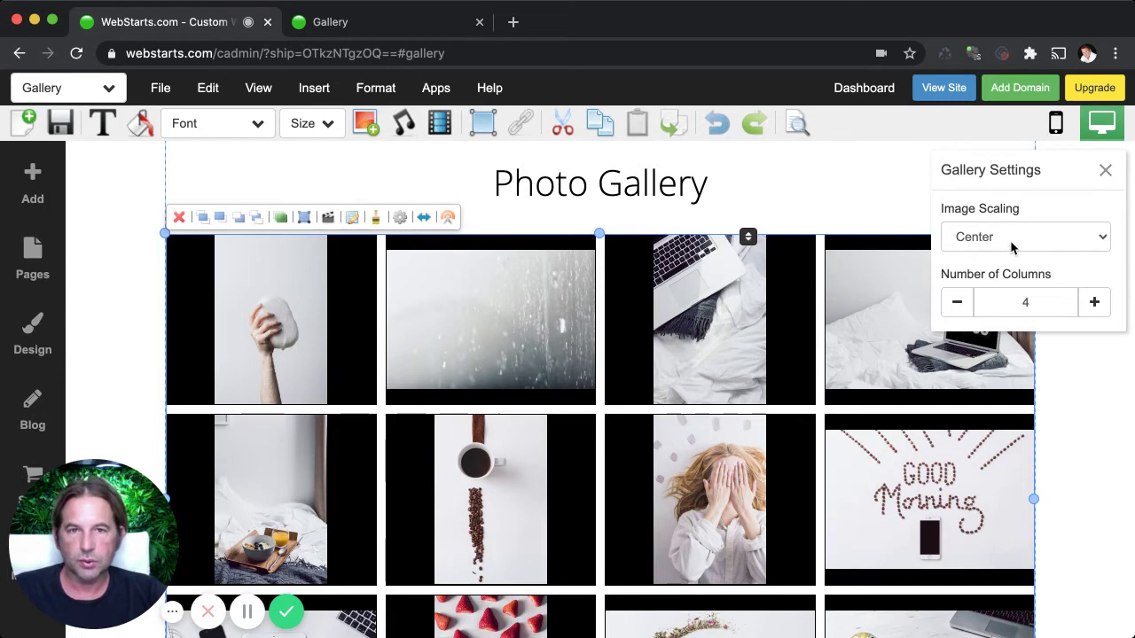
pyautogui.click(1008, 233)
pyautogui.click(1004, 229)
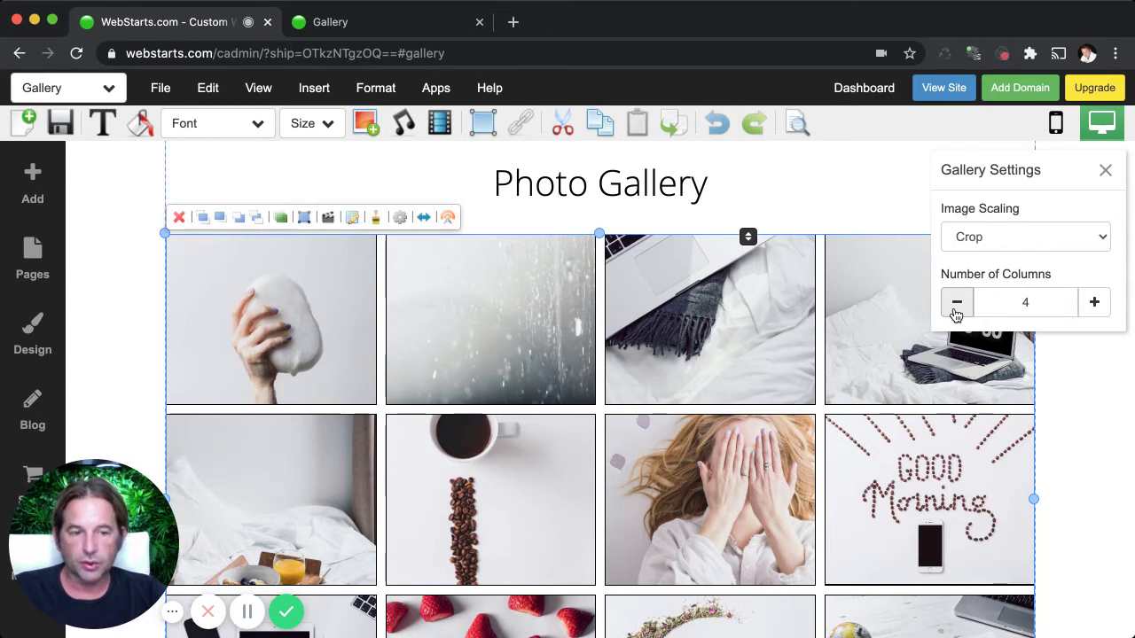
# Step: Try the gallery with 3, 2 and 6 columns, and return the number of columns to 4
pyautogui.click(955, 312)
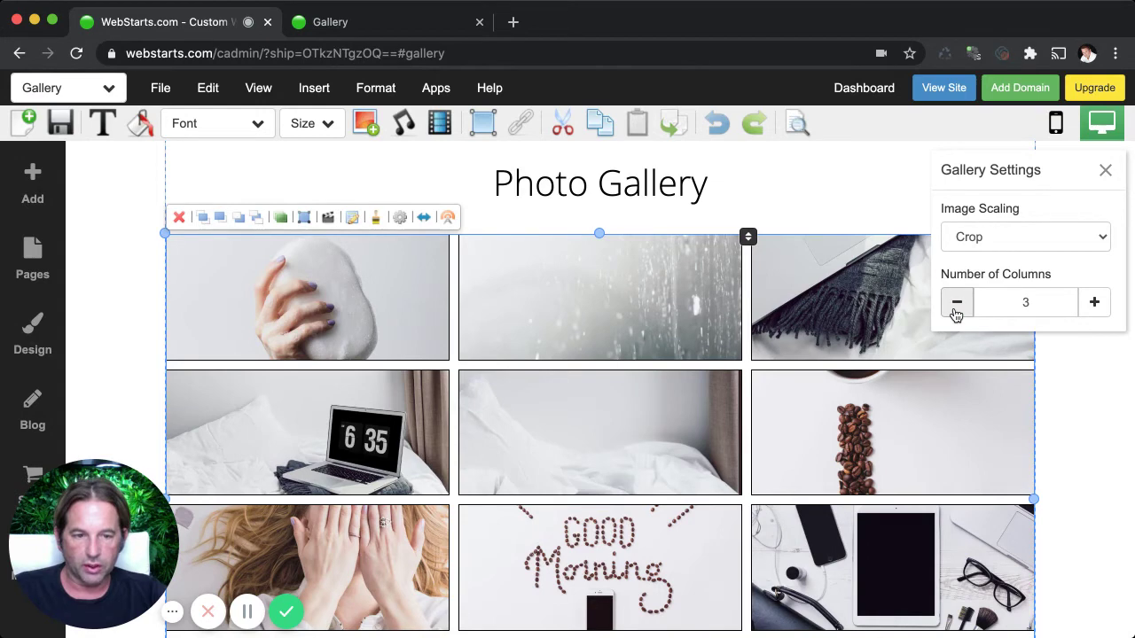
pyautogui.click(949, 306)
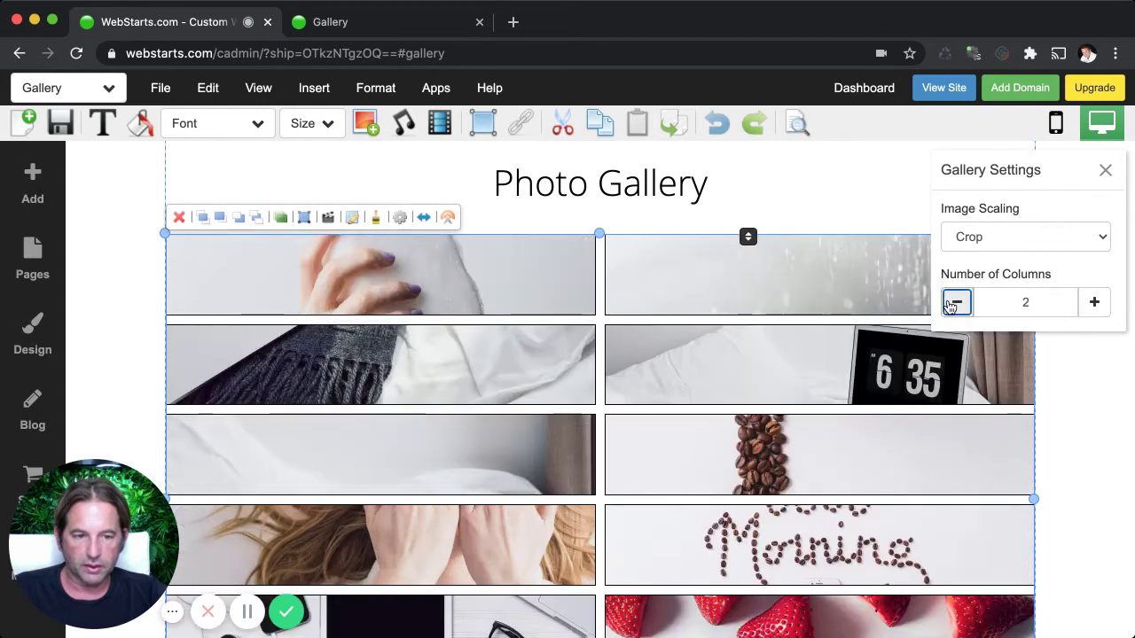
pyautogui.click(1094, 304)
pyautogui.click(1095, 304)
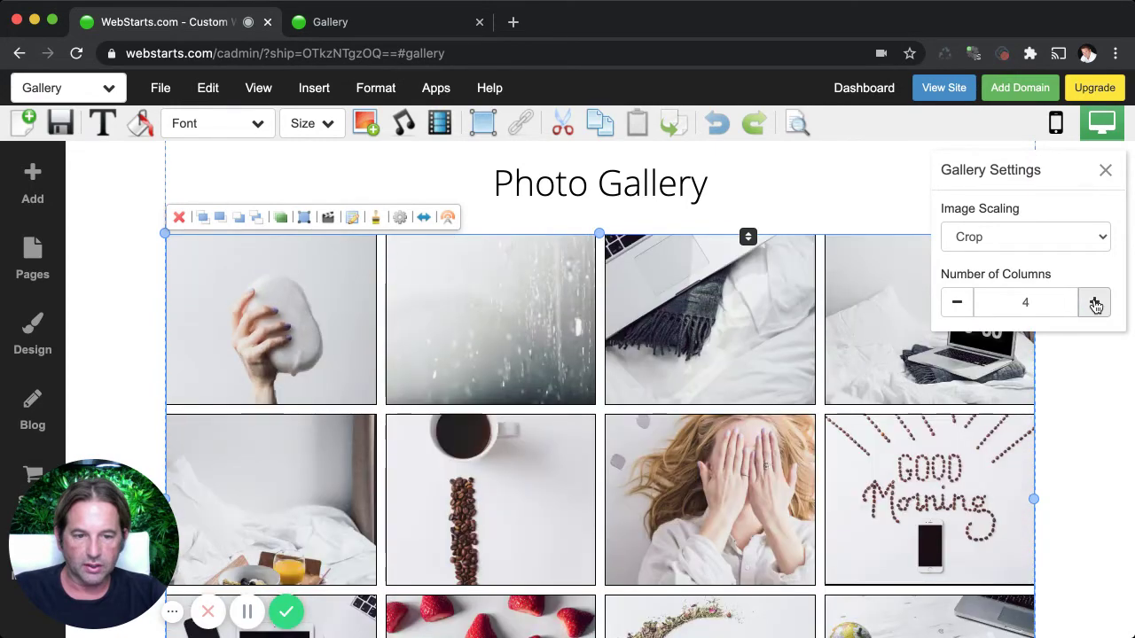
pyautogui.click(1094, 304)
pyautogui.click(1092, 302)
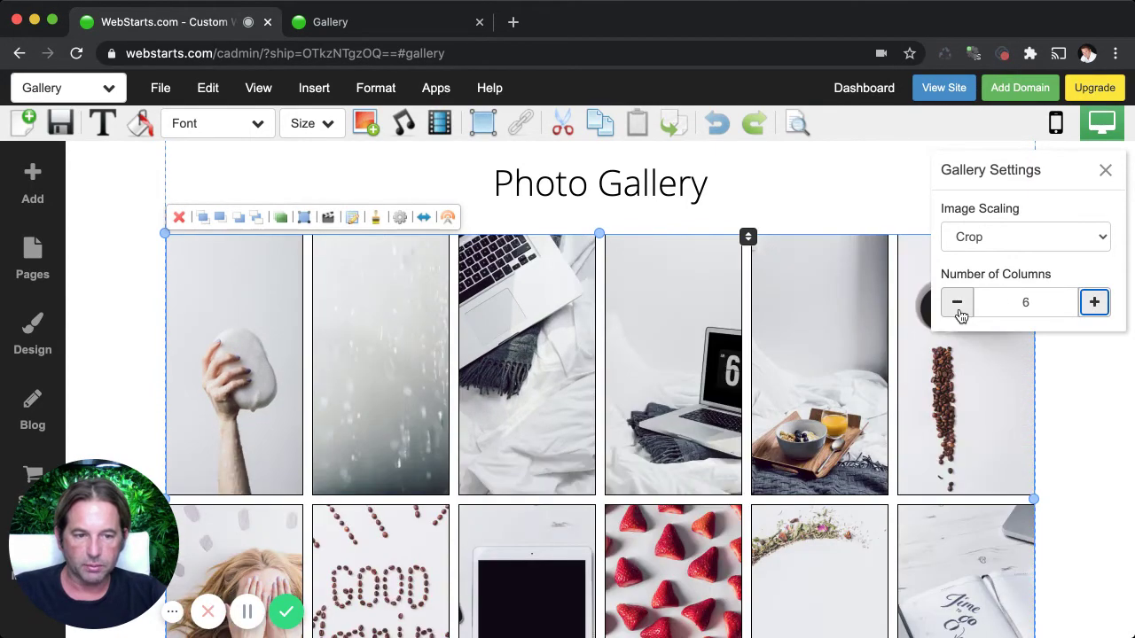
pyautogui.click(958, 308)
pyautogui.click(958, 309)
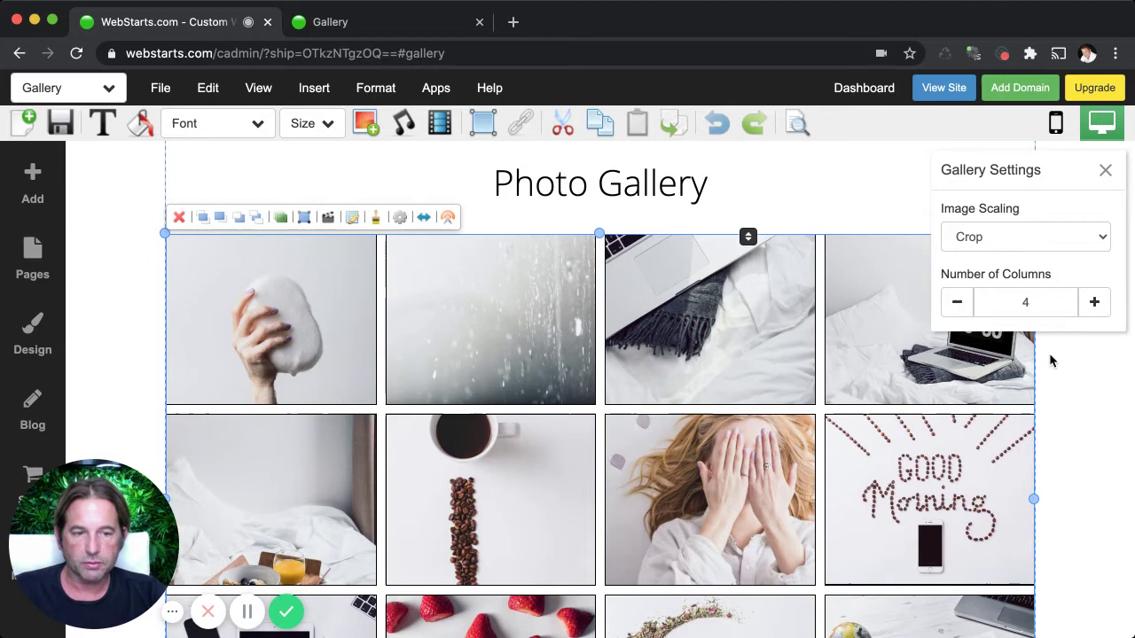
pyautogui.click(1052, 362)
# Step: Try the gallery's borderless grid effect without spacing, followed by the circular thumbnail effect
pyautogui.click(728, 349)
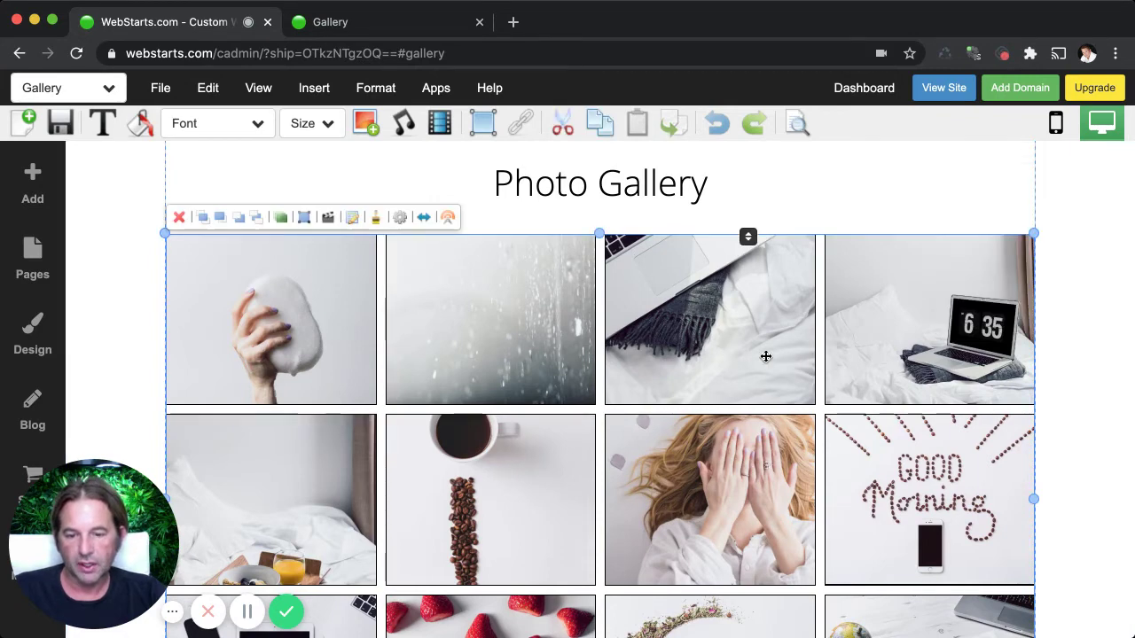
pyautogui.click(375, 224)
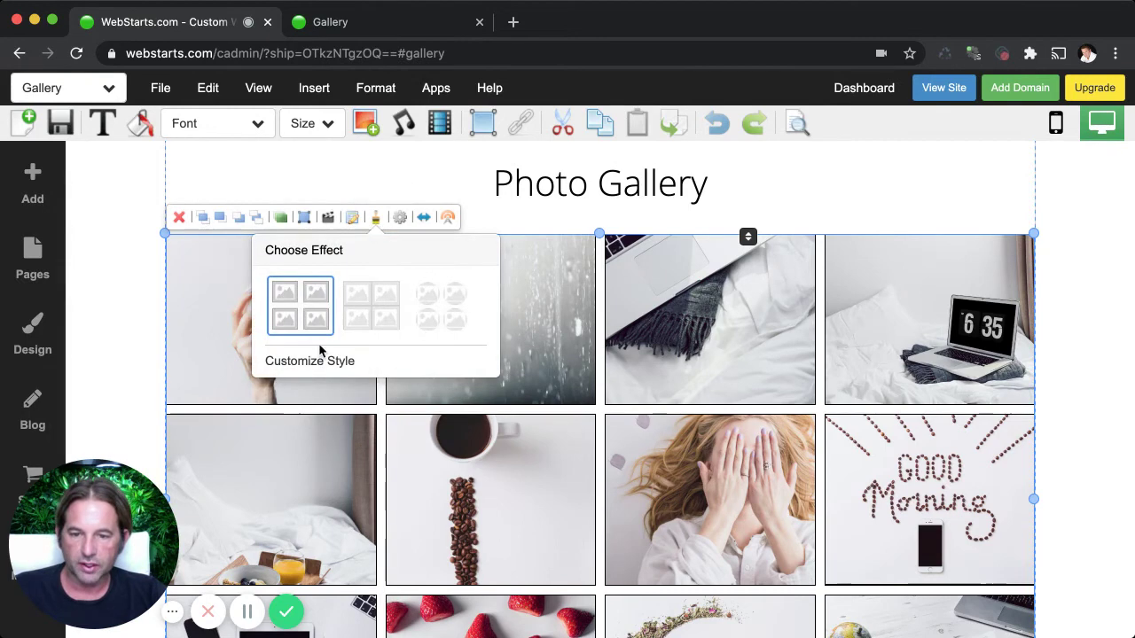
pyautogui.click(367, 307)
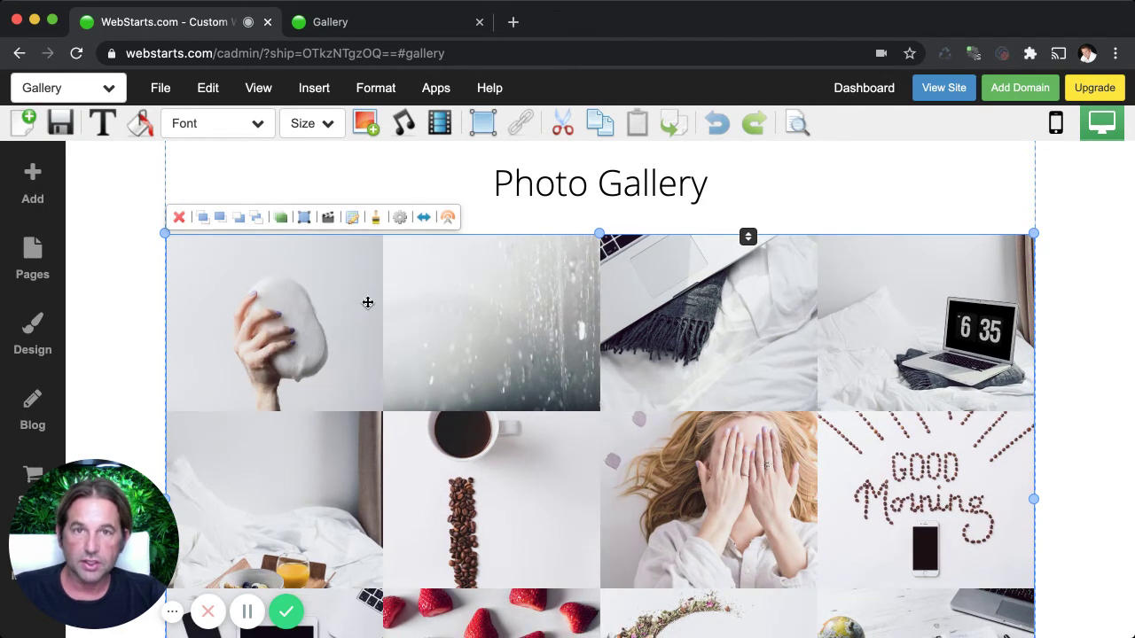
pyautogui.click(374, 222)
pyautogui.click(428, 290)
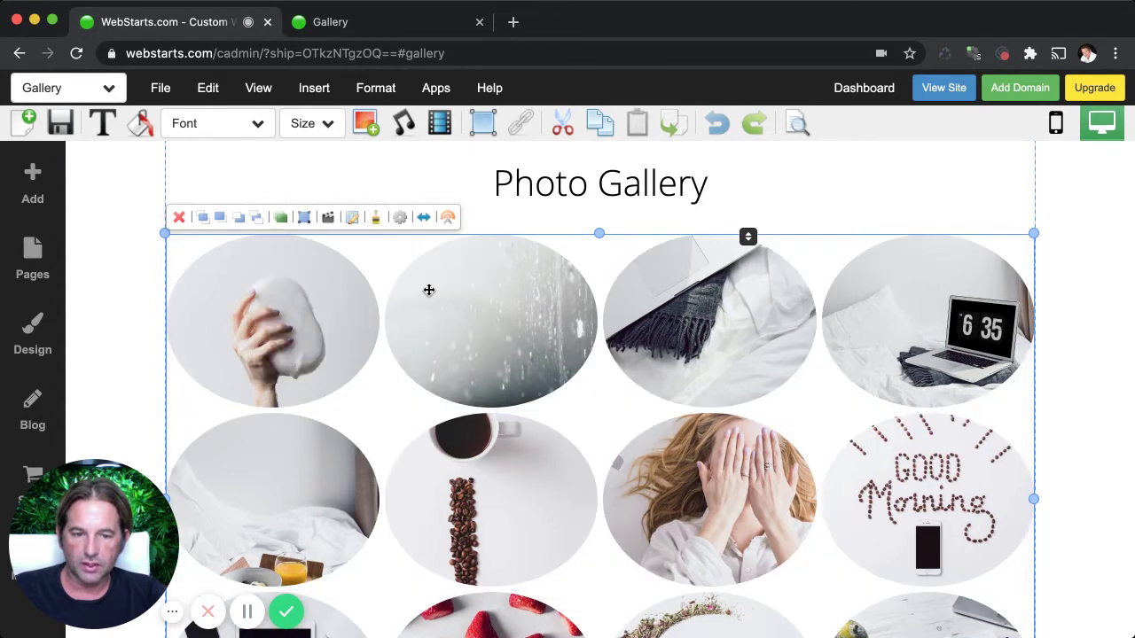
# Step: Open the gallery's custom style settings and switch the thumbnails to the rectangular grid style
pyautogui.click(375, 219)
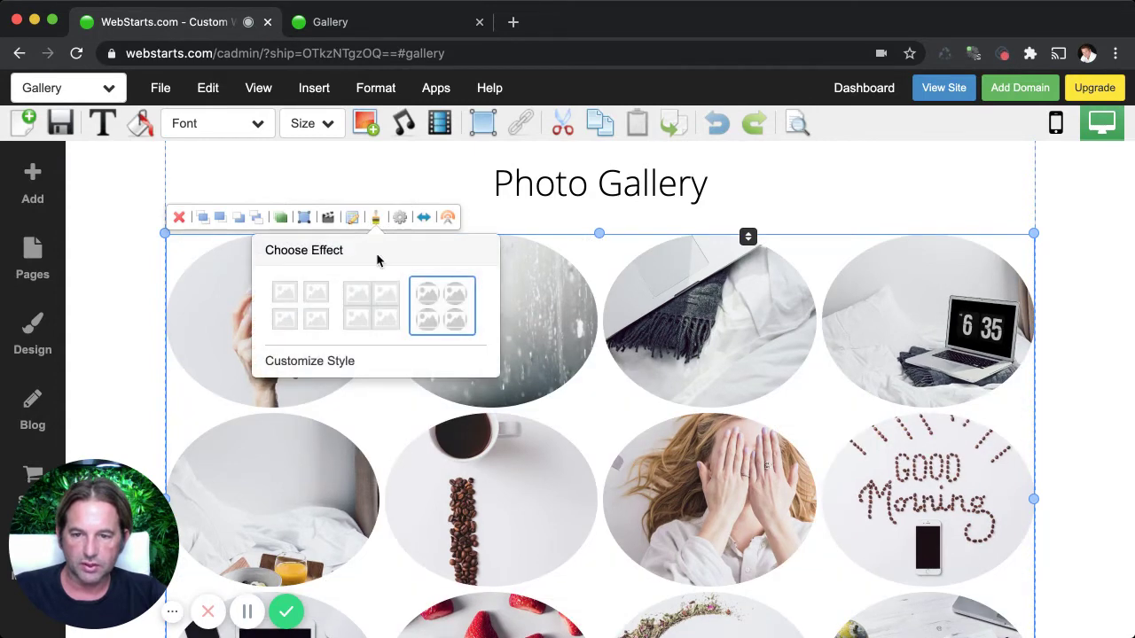
pyautogui.click(343, 365)
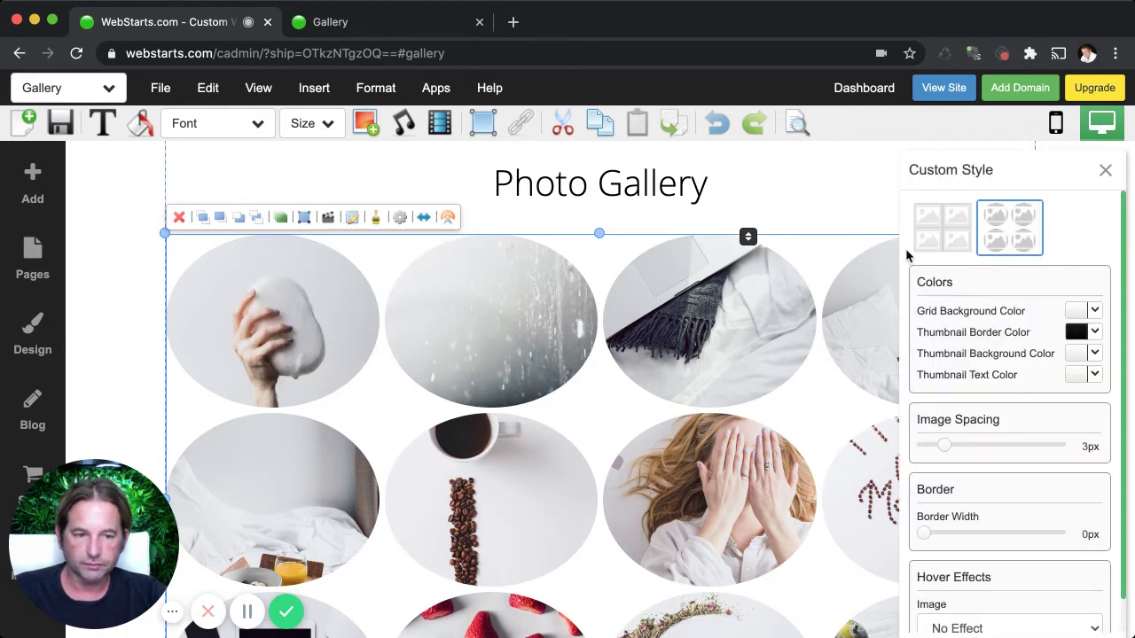
pyautogui.click(943, 257)
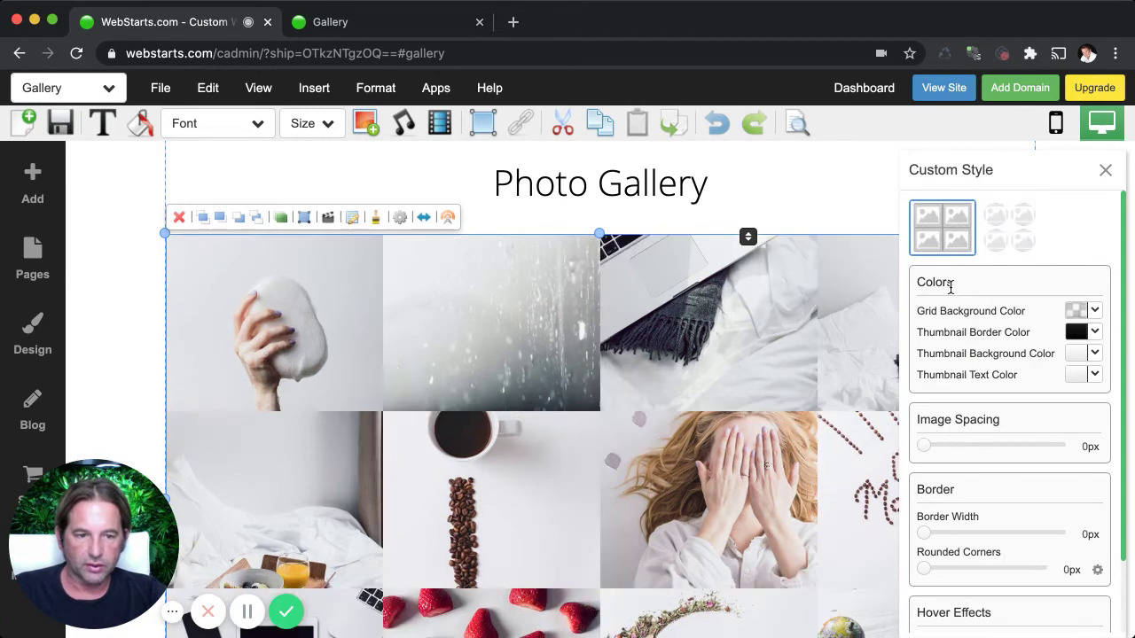
# Step: Try an image spacing of 10px in the gallery's custom style, and return the spacing to 0px
pyautogui.scroll(-1, 997, 297)
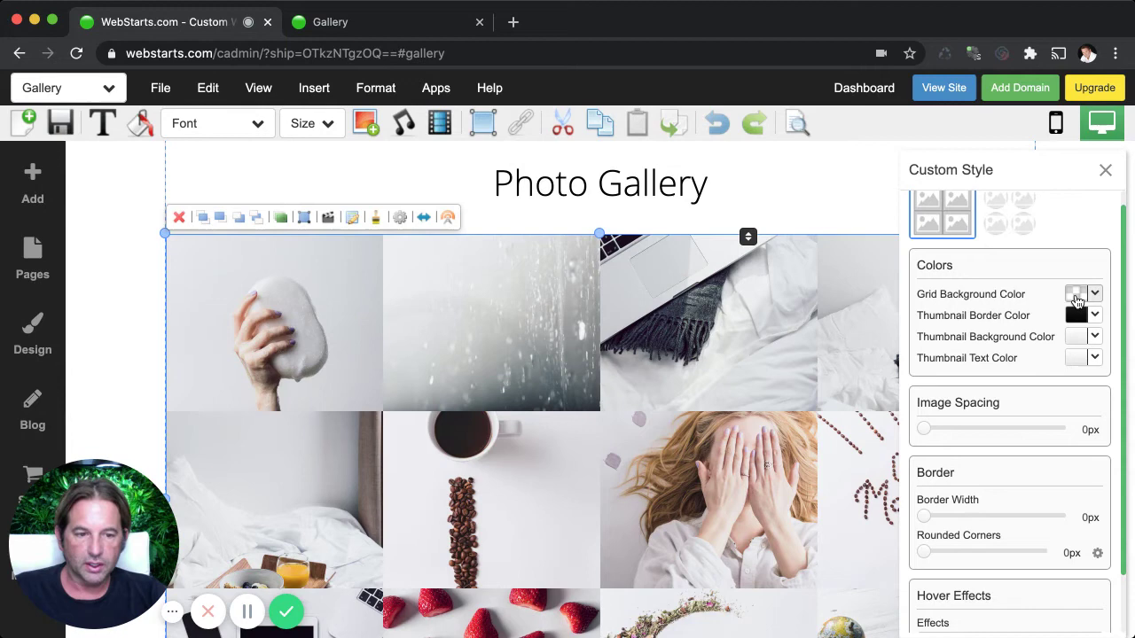
pyautogui.scroll(-1, 1076, 320)
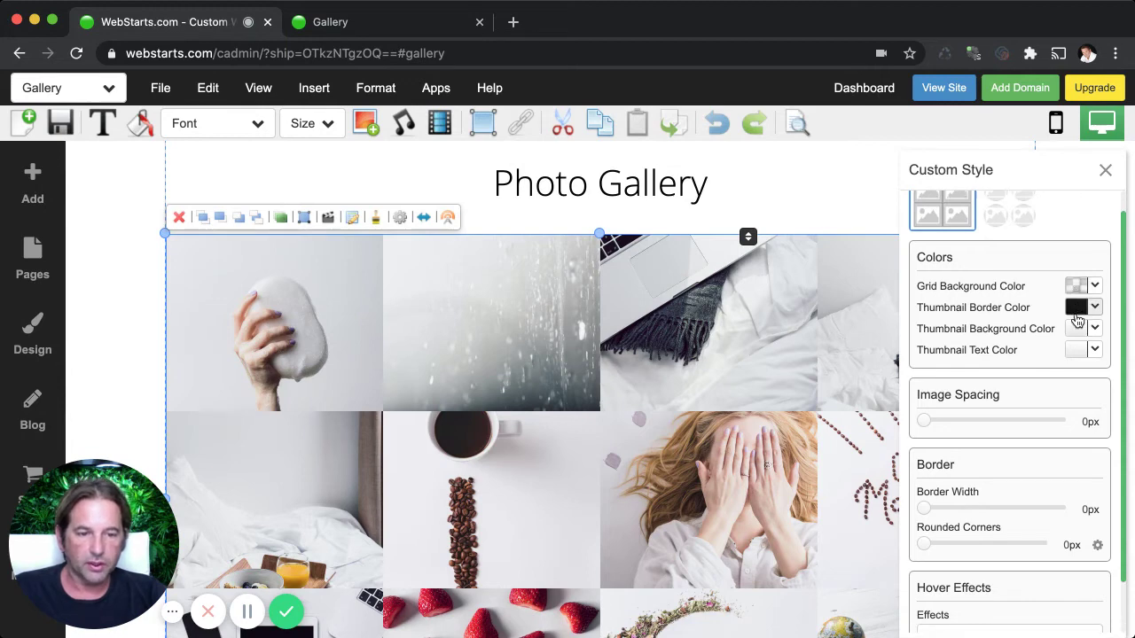
pyautogui.scroll(-2, 1076, 321)
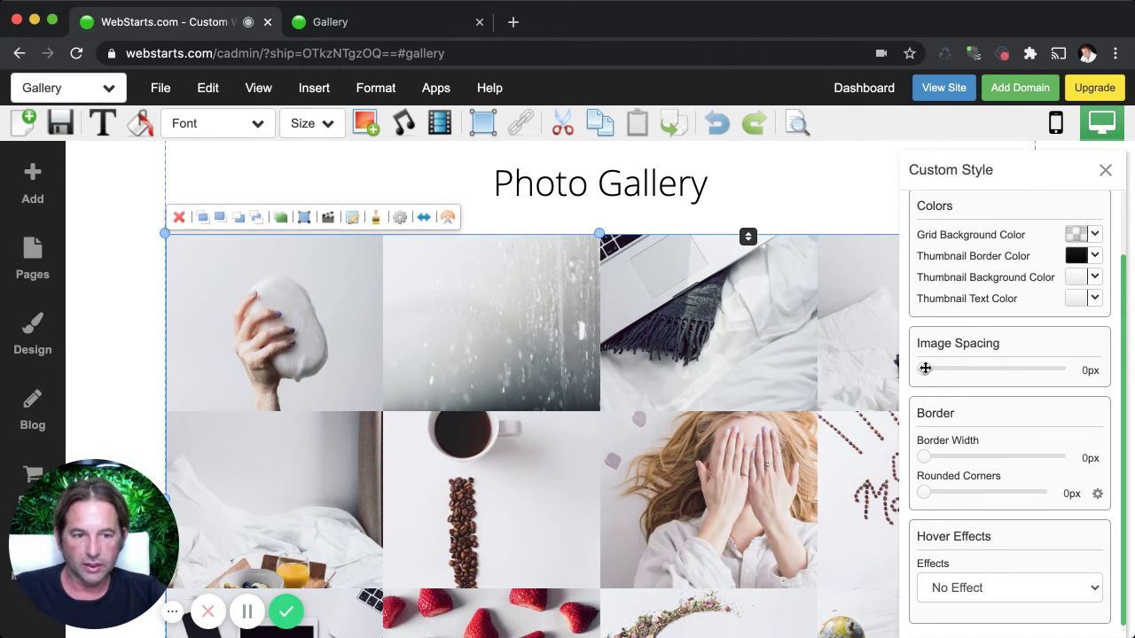
pyautogui.moveTo(924, 368); pyautogui.dragTo(994, 368)
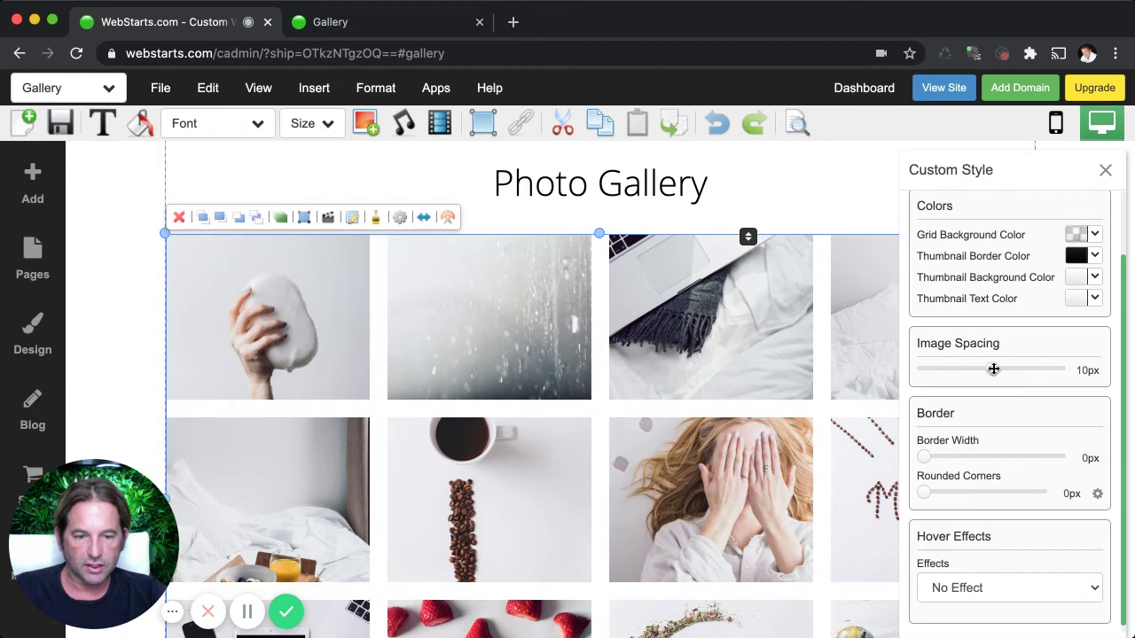
pyautogui.moveTo(993, 369); pyautogui.dragTo(927, 372)
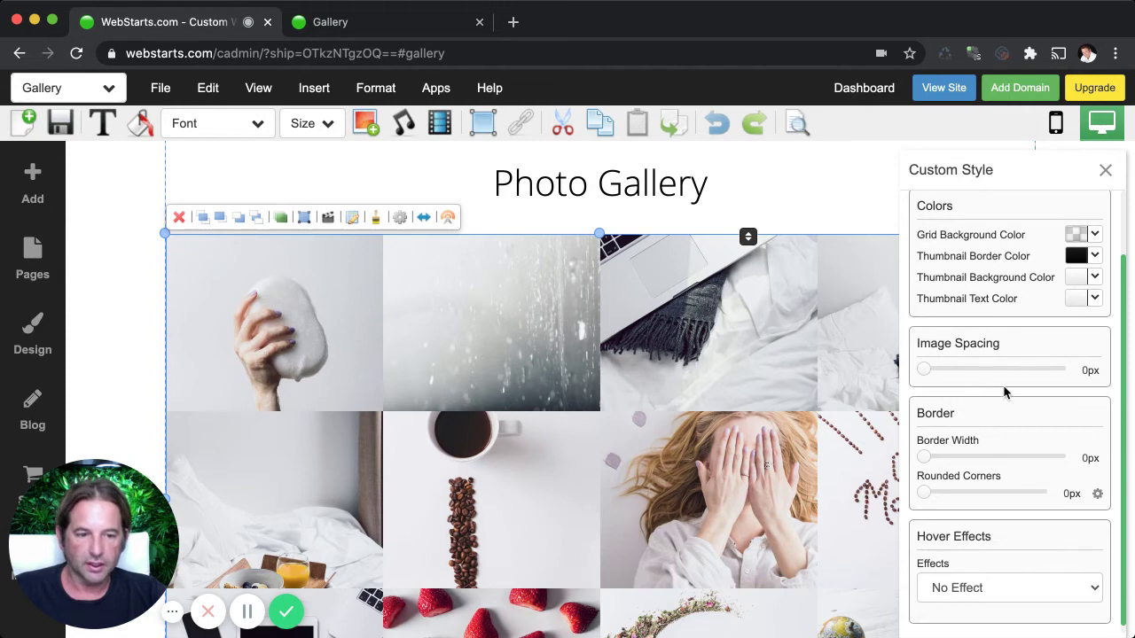
# Step: Apply the Bubba hover effect to the gallery, preview it, and check it on the page's thumbnails
pyautogui.scroll(-1, 929, 453)
pyautogui.moveTo(924, 449); pyautogui.dragTo(922, 486)
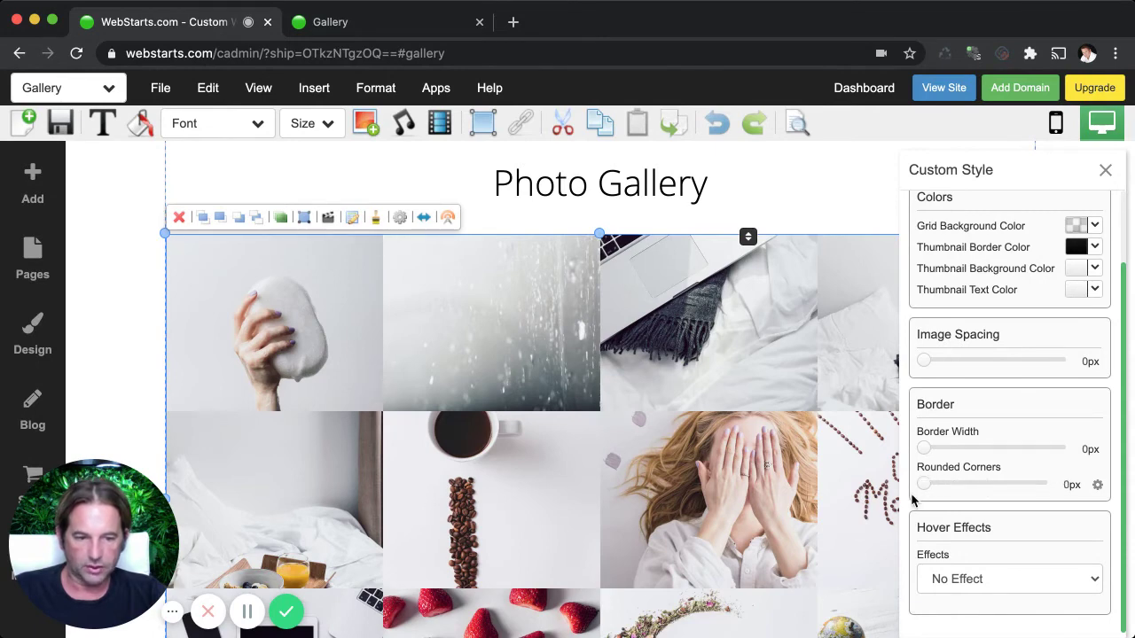
pyautogui.click(979, 586)
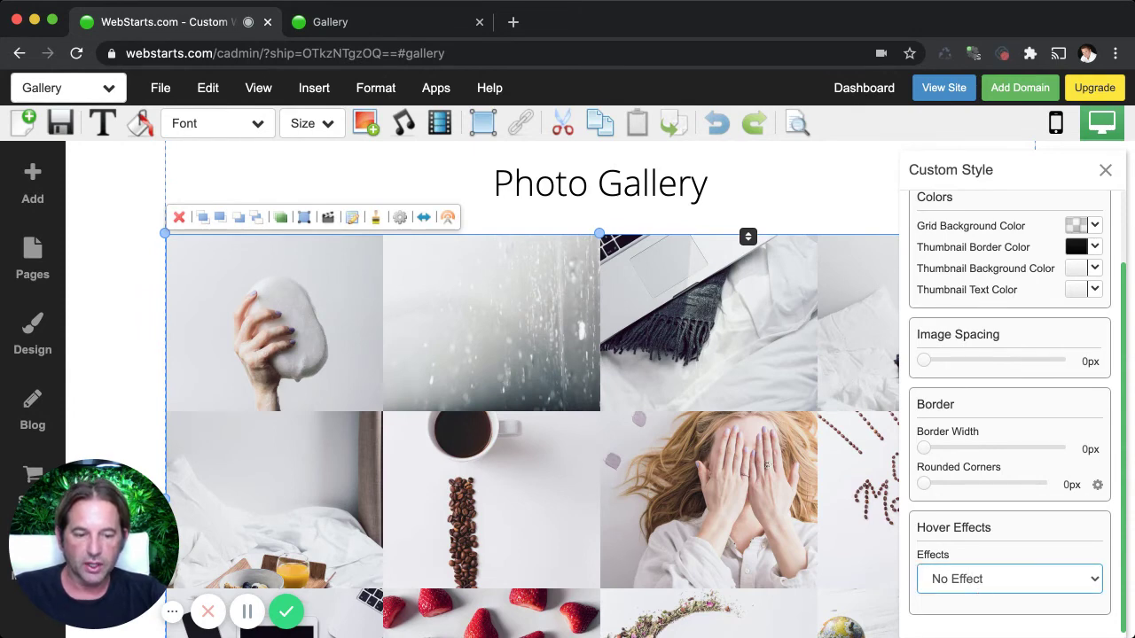
pyautogui.click(978, 598)
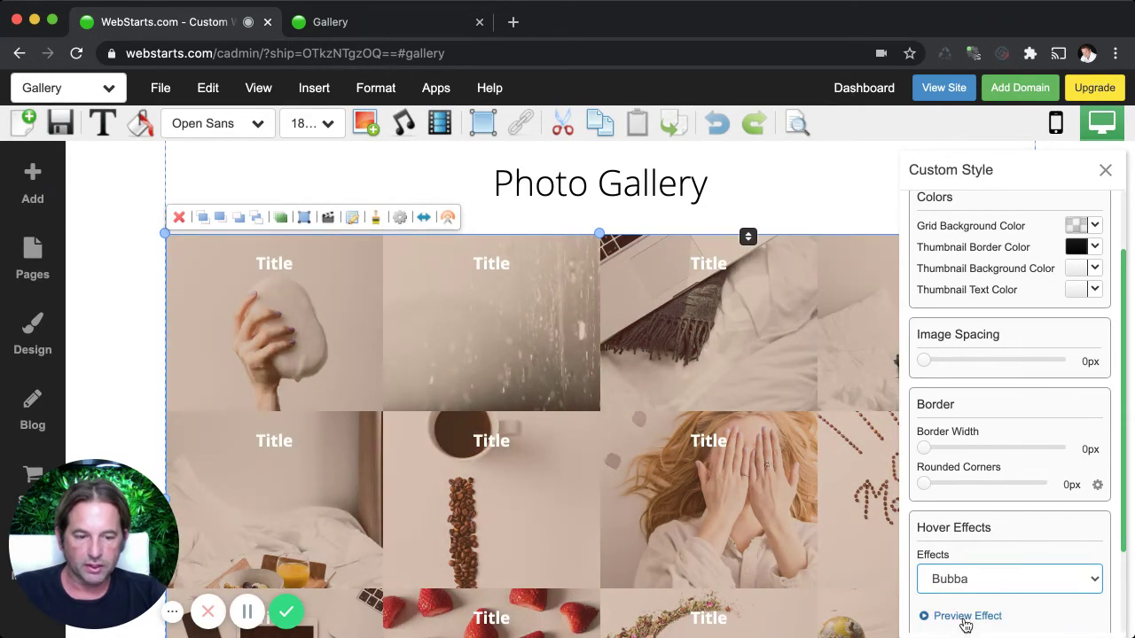
pyautogui.scroll(-2, 979, 581)
pyautogui.click(979, 523)
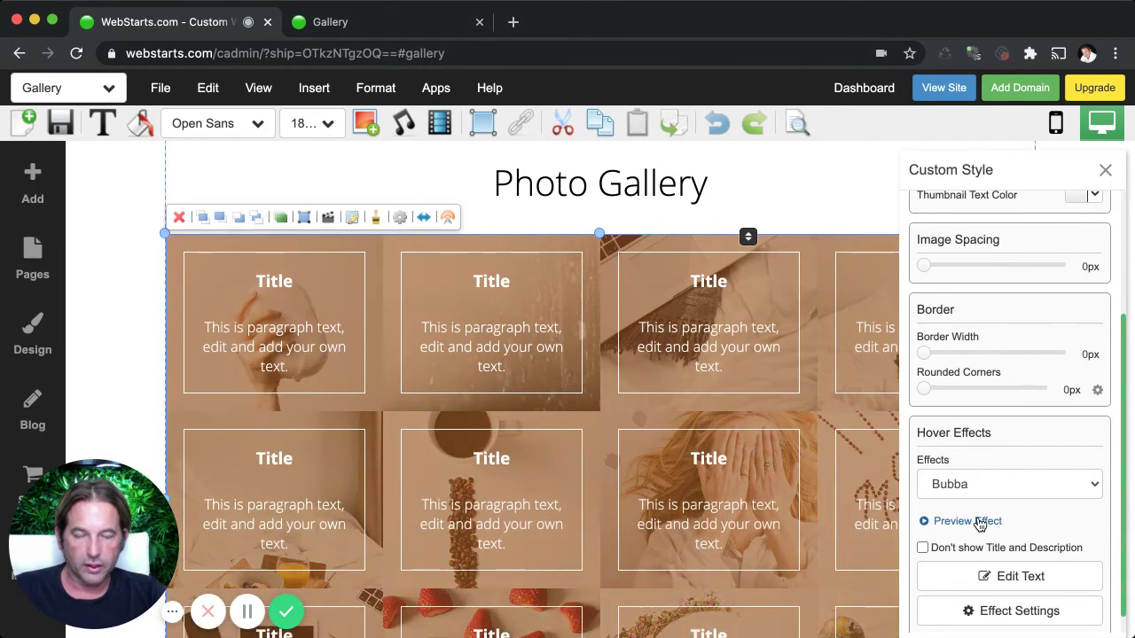
pyautogui.click(806, 198)
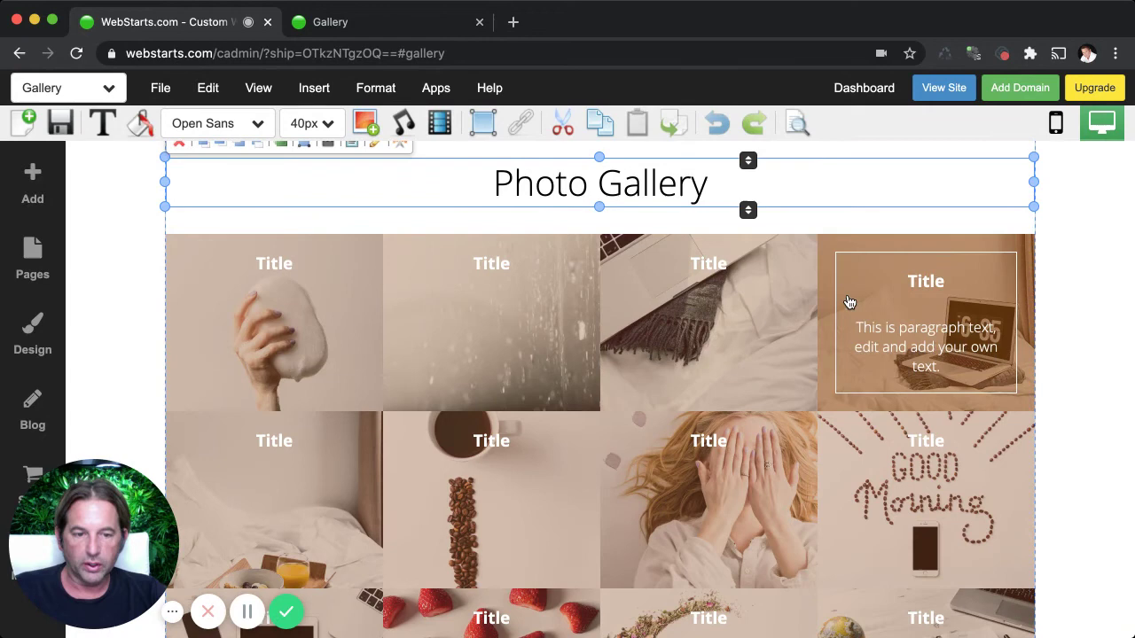
# Step: Give the gallery's first image the title "Just soap" and the description "This is the soap I wash with." in the hover effect text
pyautogui.click(729, 313)
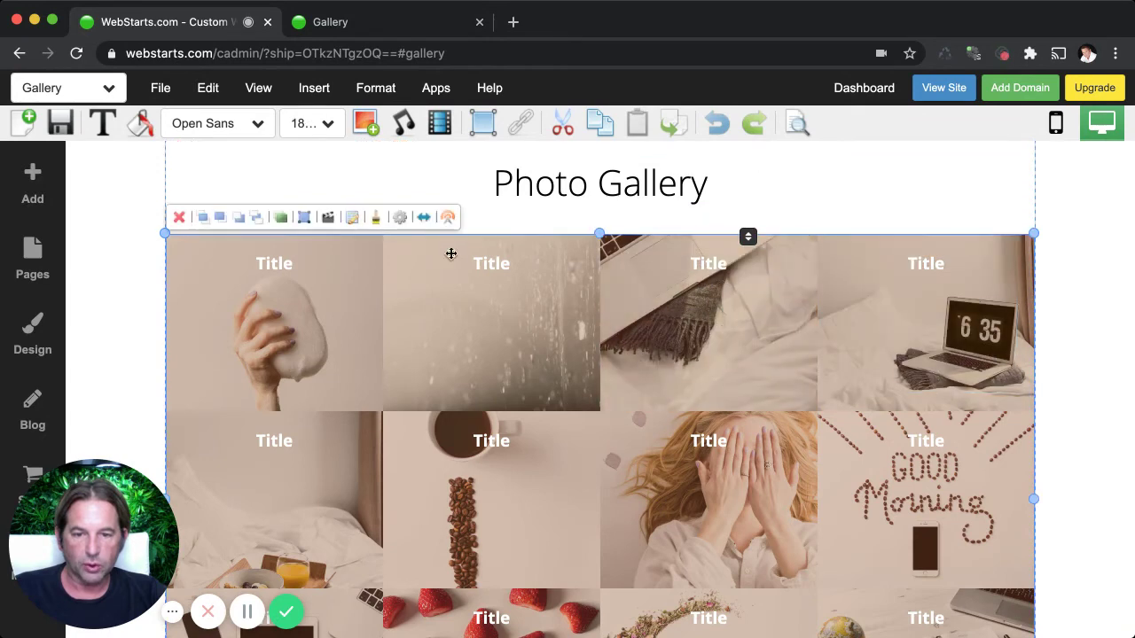
pyautogui.click(375, 217)
pyautogui.click(344, 362)
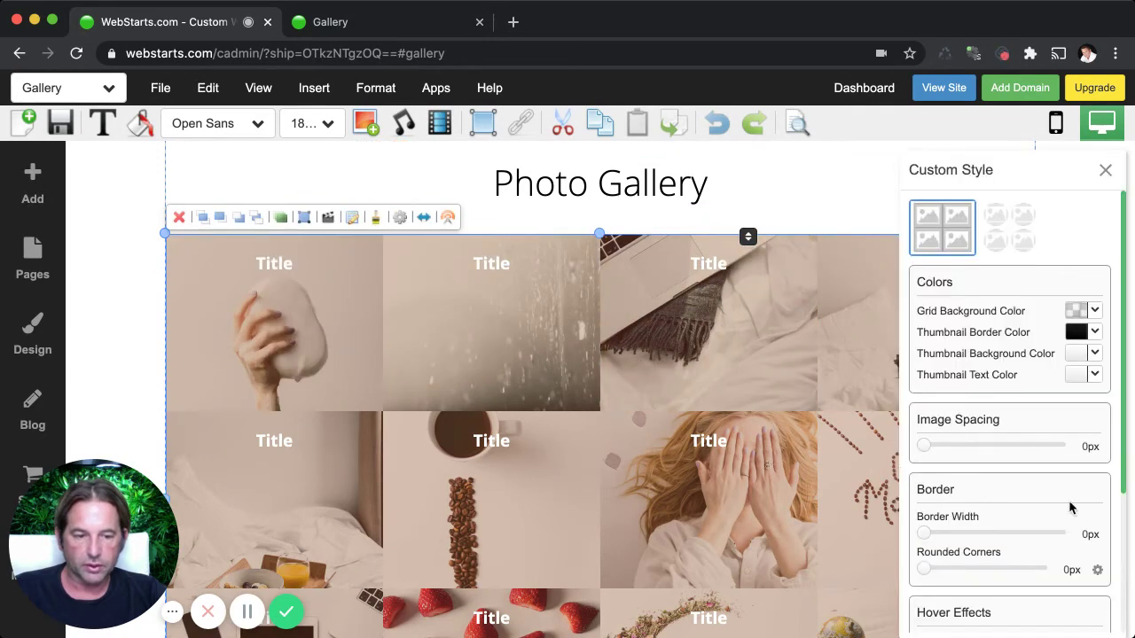
pyautogui.scroll(-4, 1071, 510)
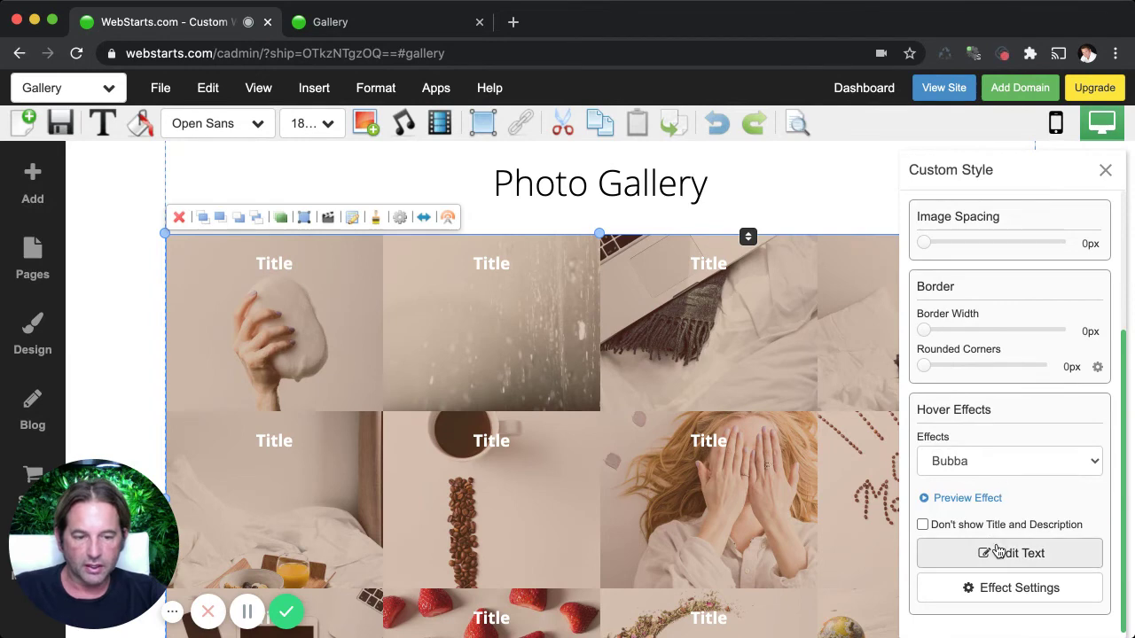
pyautogui.click(1000, 557)
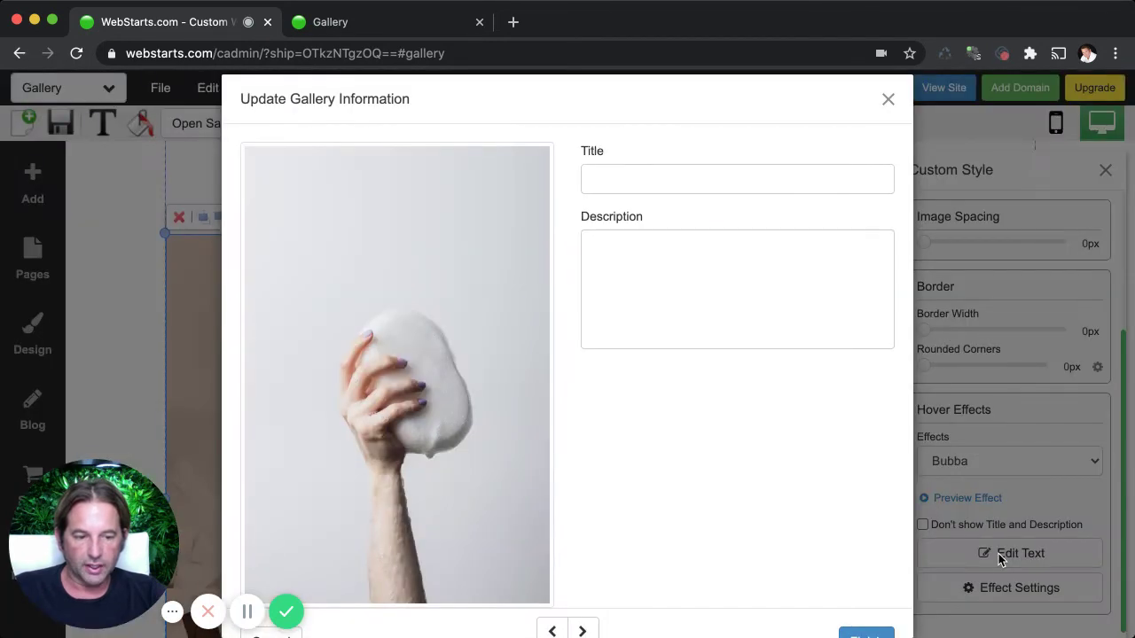
pyautogui.click(678, 183)
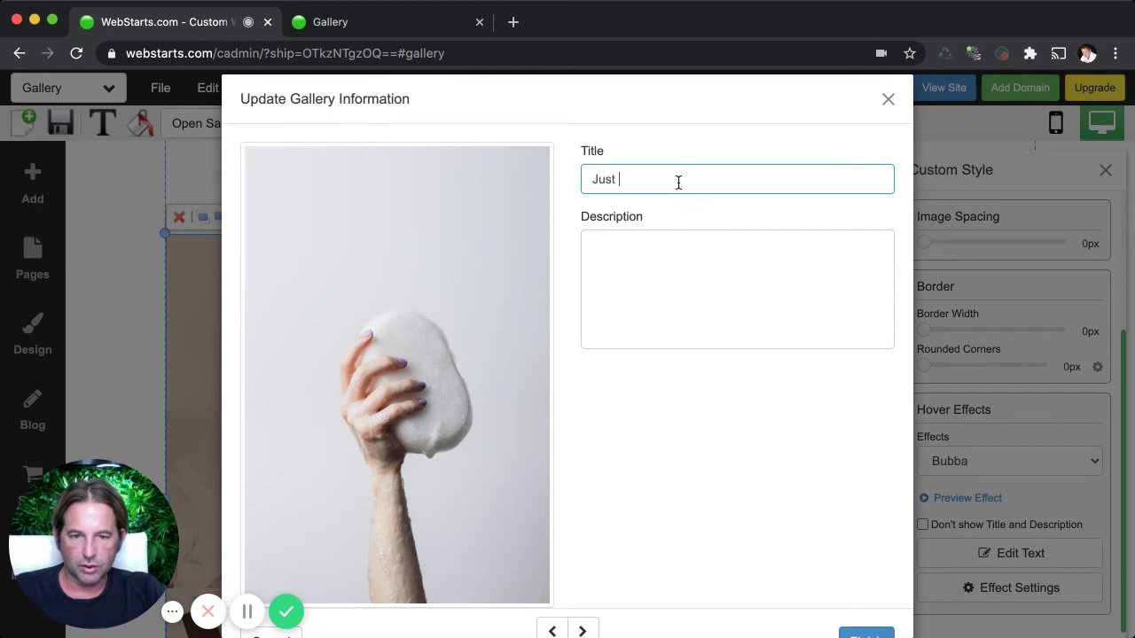
pyautogui.press('Tab')
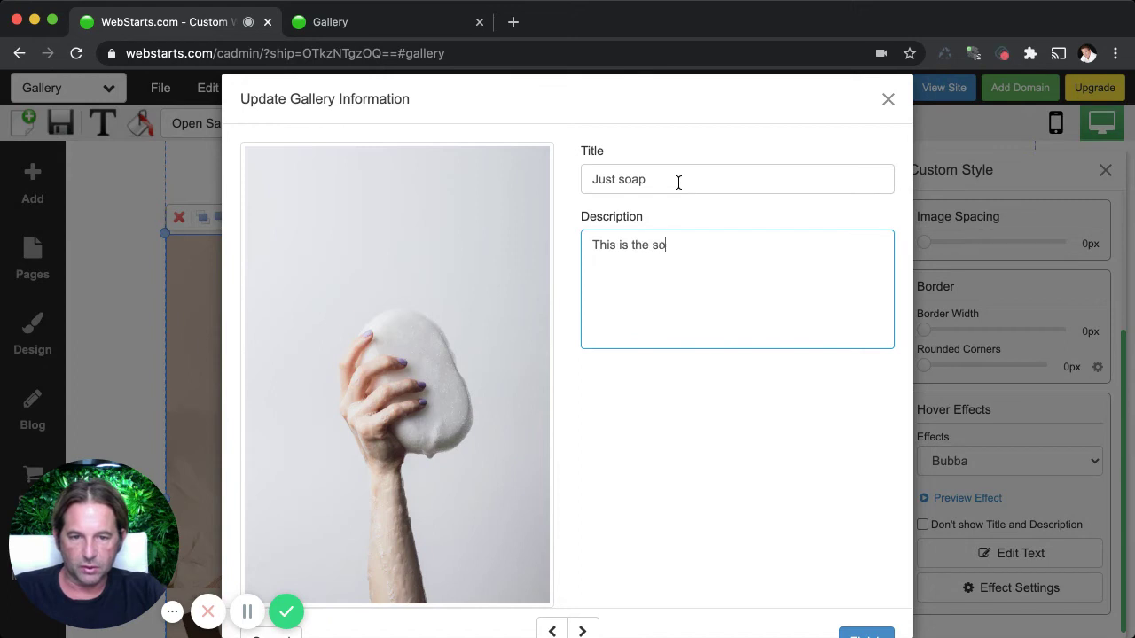
pyautogui.write('This is the soap I wash with.')
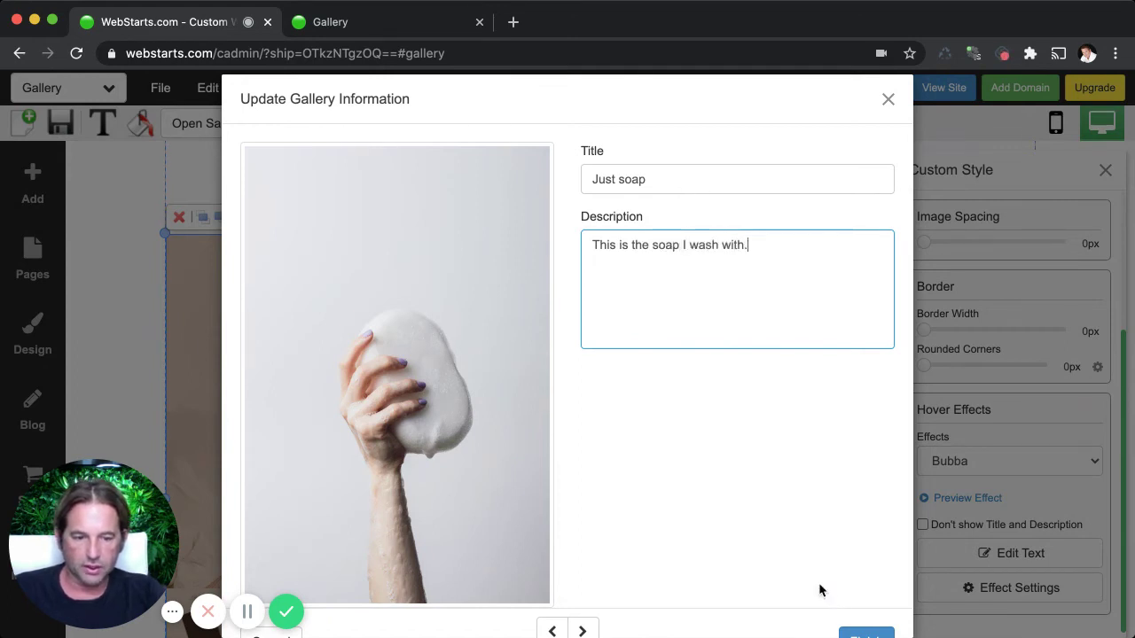
pyautogui.click(865, 634)
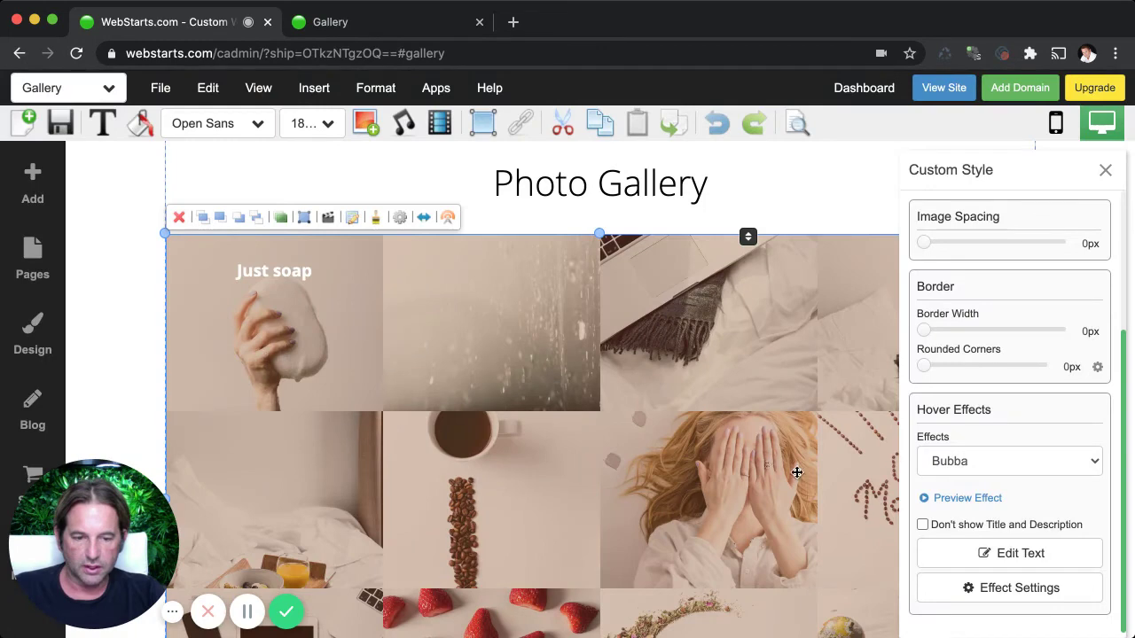
# Step: Check the first thumbnail's hover text on the page, and try the Chico hover effect with a preview
pyautogui.click(781, 209)
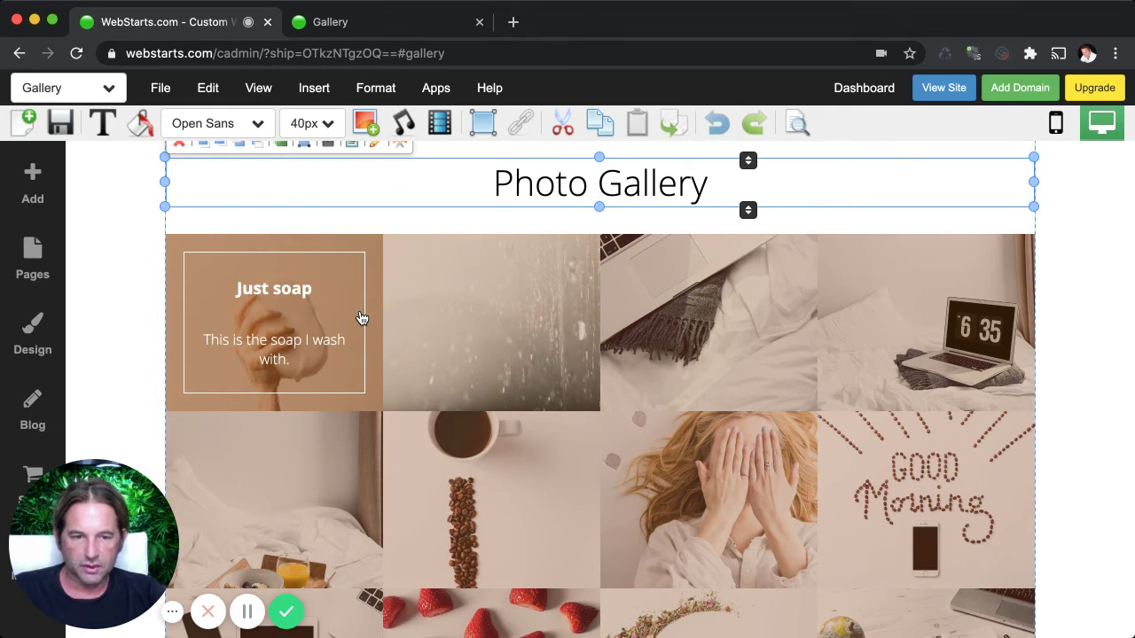
pyautogui.click(1000, 251)
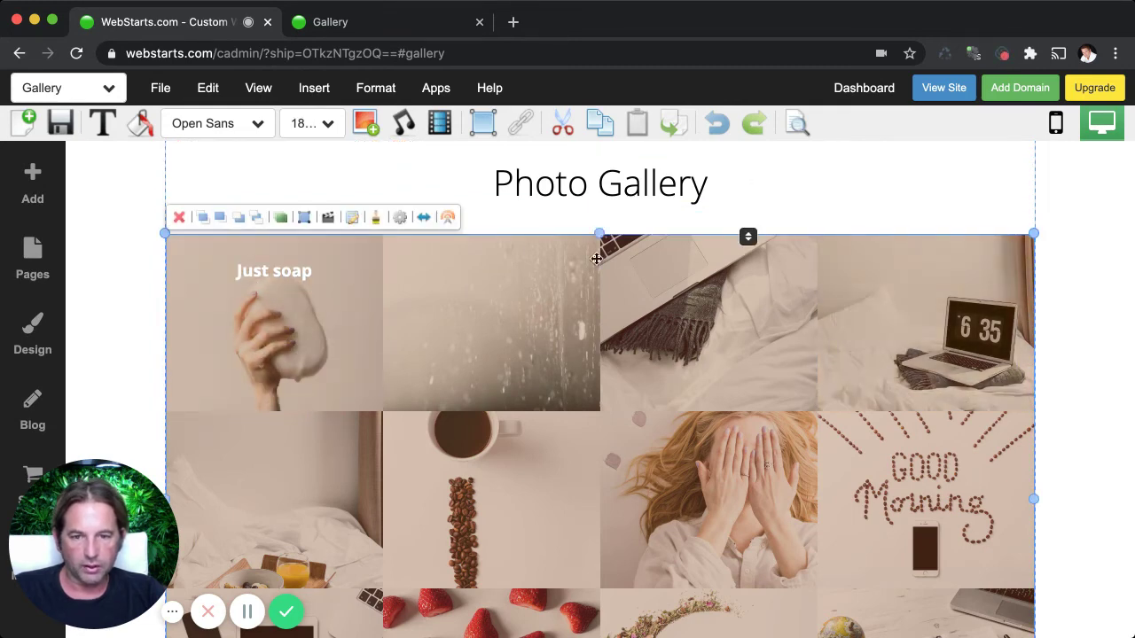
pyautogui.click(376, 222)
pyautogui.click(324, 366)
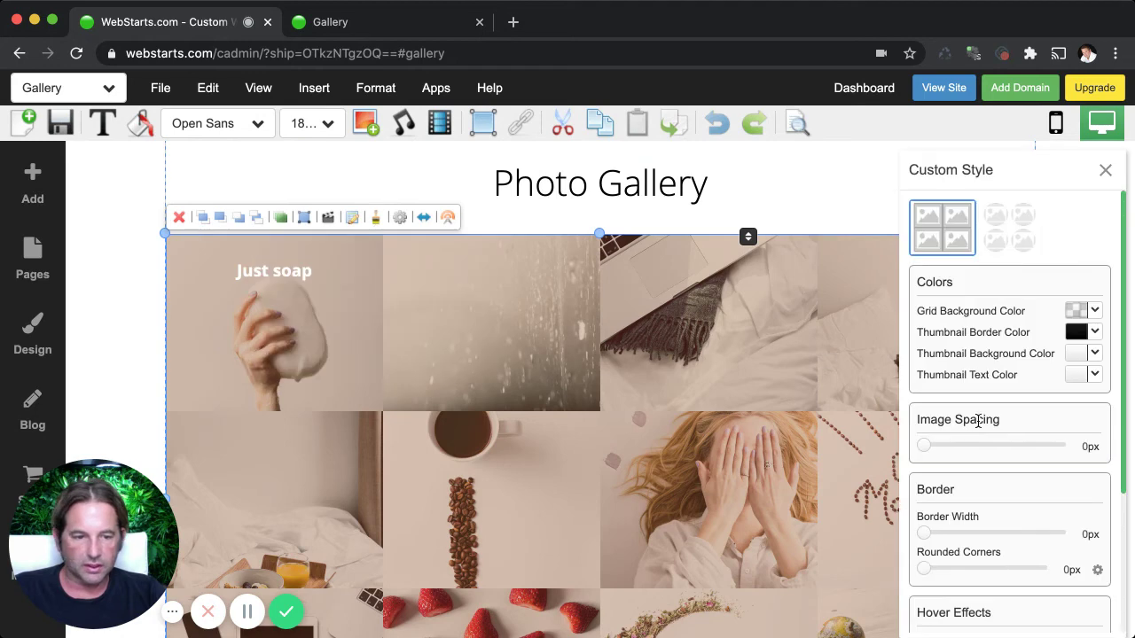
pyautogui.scroll(-3, 979, 422)
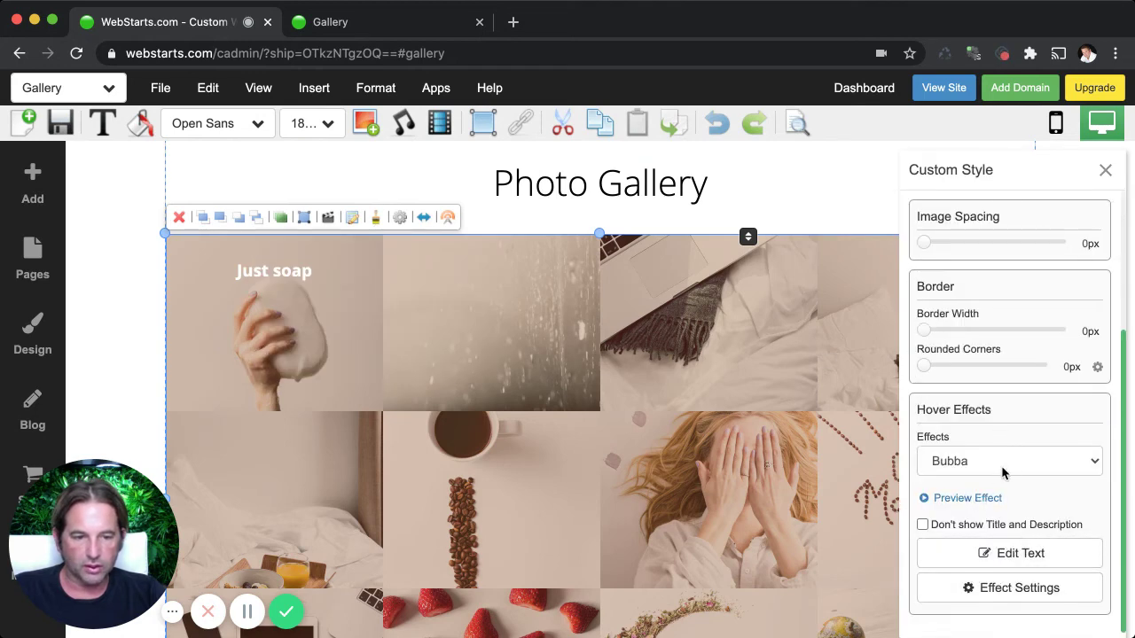
pyautogui.click(1003, 470)
pyautogui.click(993, 476)
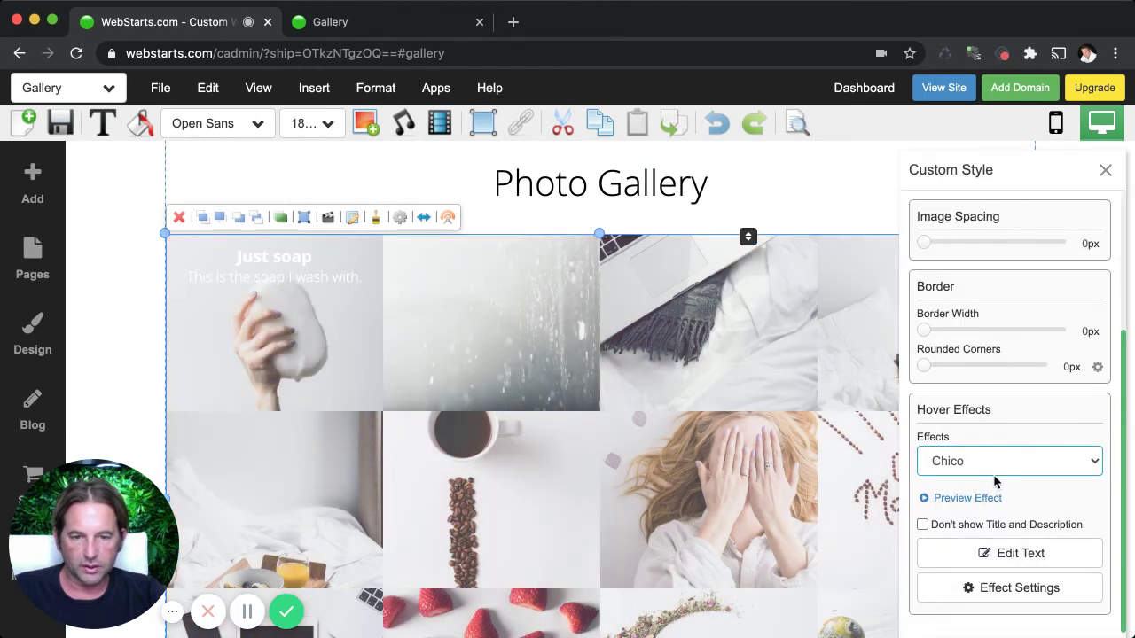
pyautogui.click(980, 498)
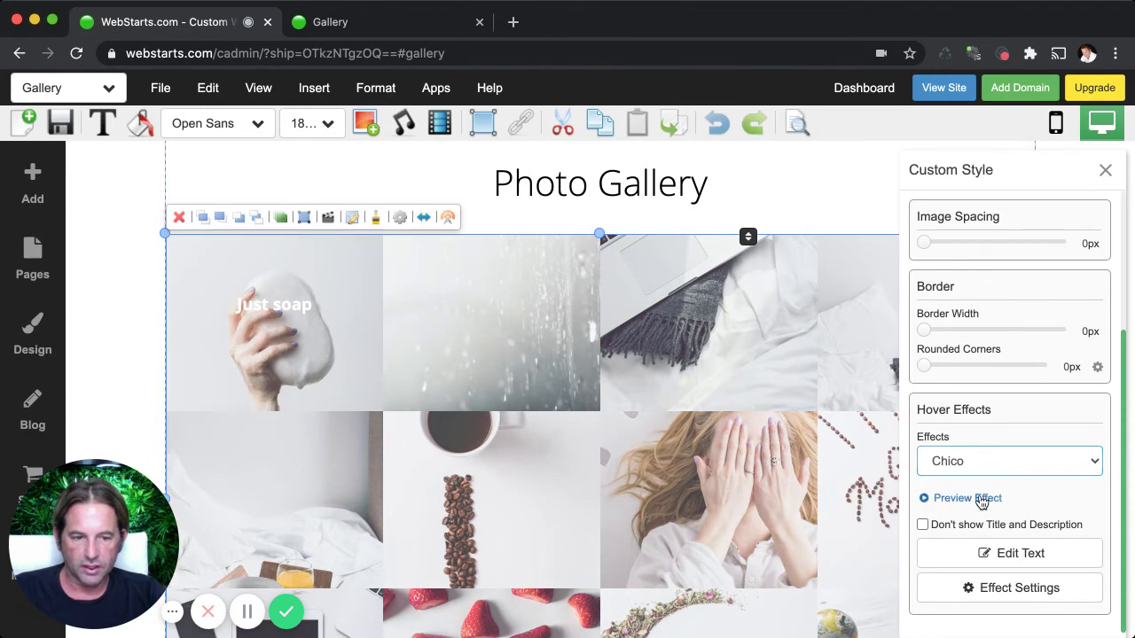
# Step: Try the Duke hover effect on the gallery and preview it
pyautogui.click(1001, 460)
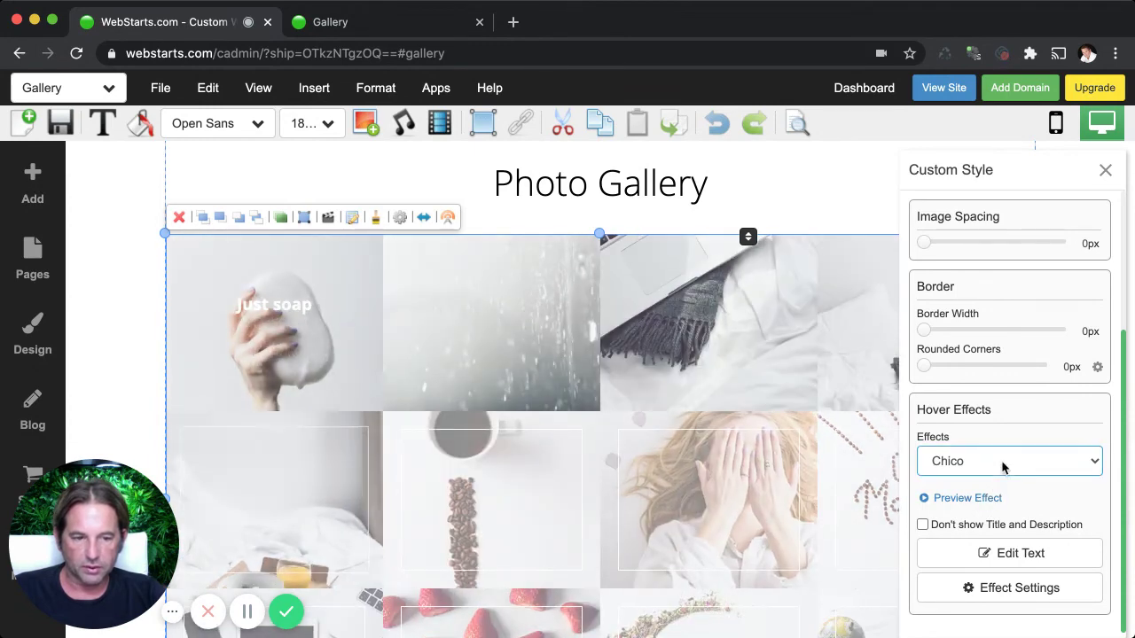
pyautogui.click(990, 496)
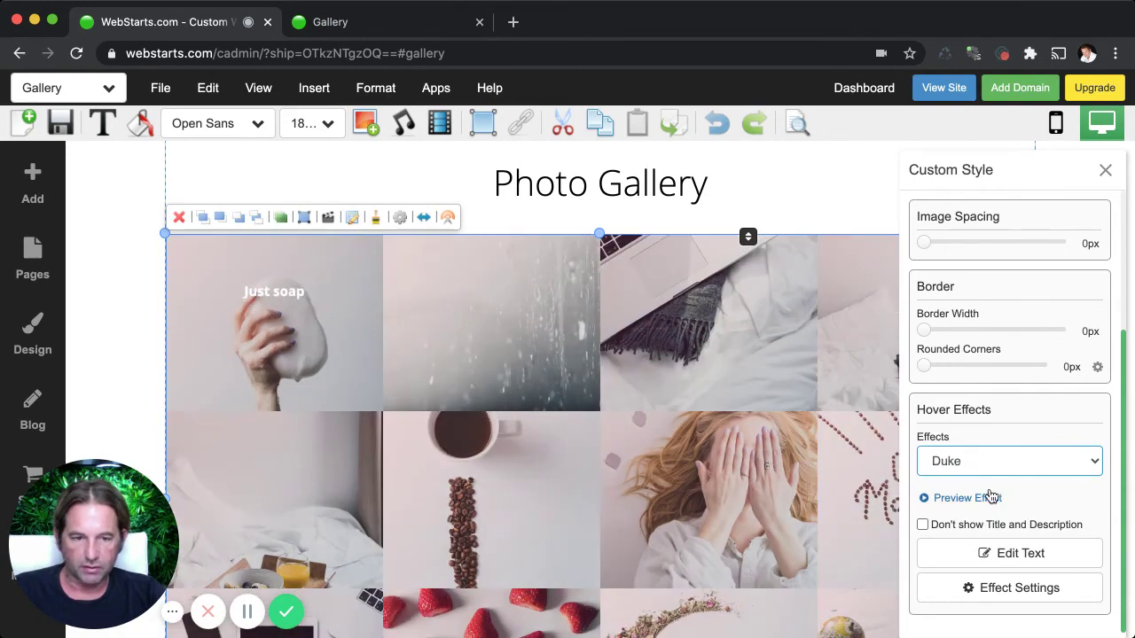
pyautogui.click(985, 500)
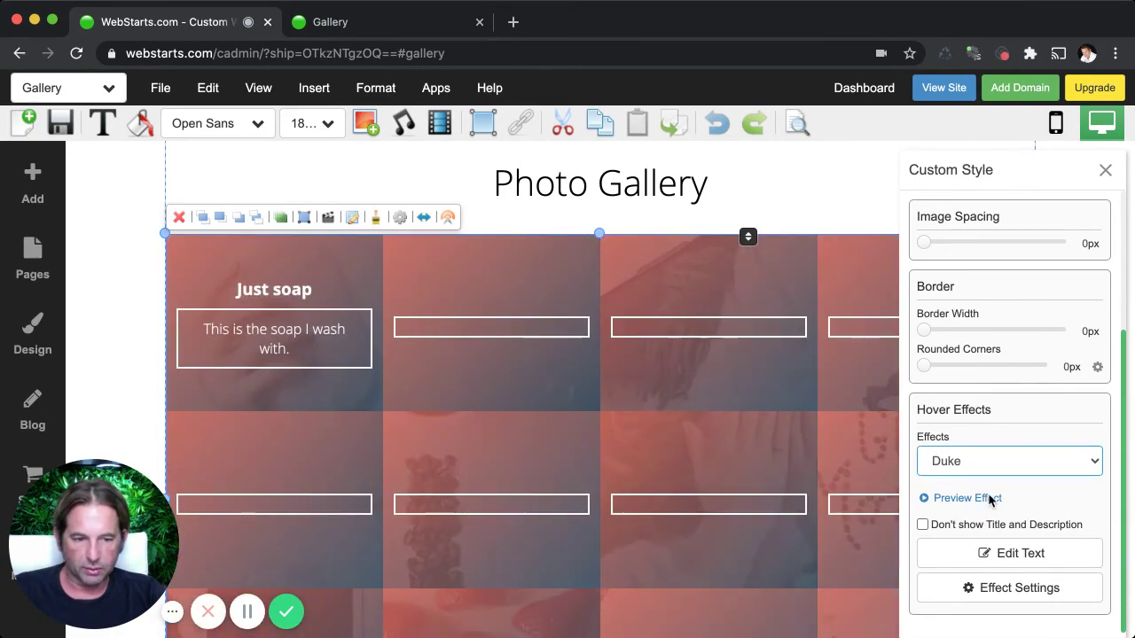
# Step: Apply the Jazz hover effect to the gallery and preview it
pyautogui.press('j')
pyautogui.click(987, 499)
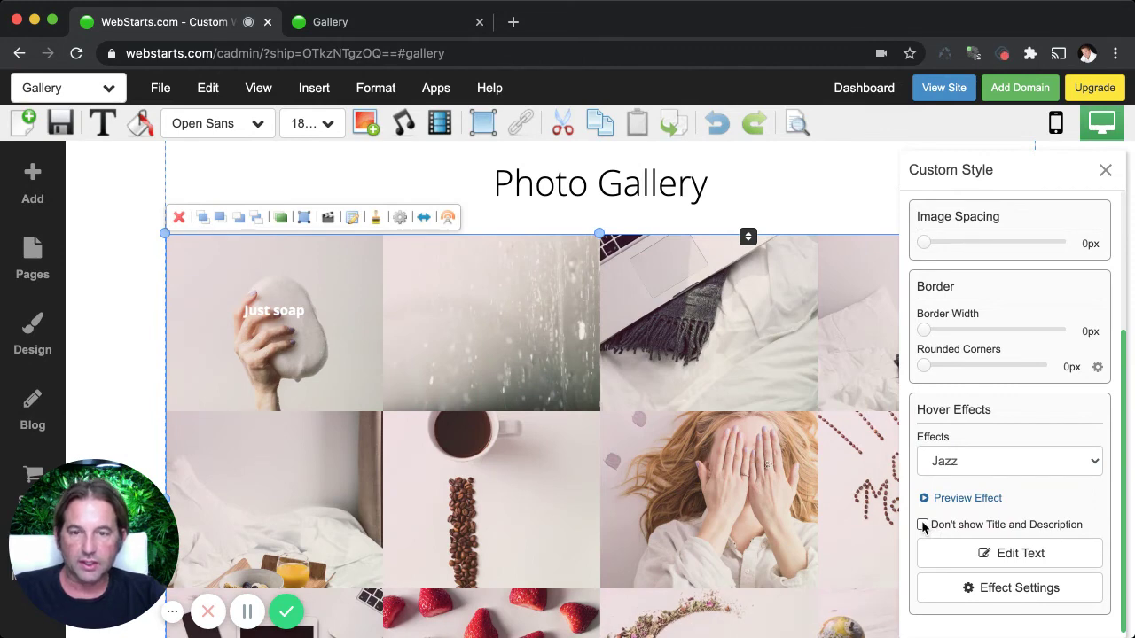
# Step: Try the Jazz effect with the title and description hidden, preview it, and show the text again
pyautogui.click(922, 525)
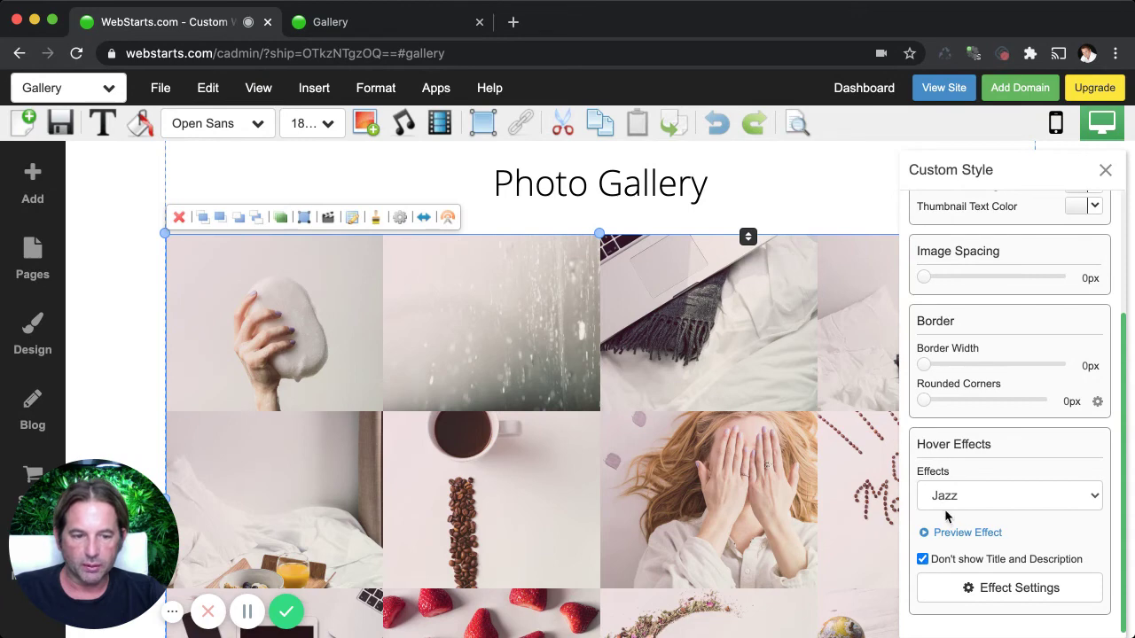
pyautogui.click(953, 532)
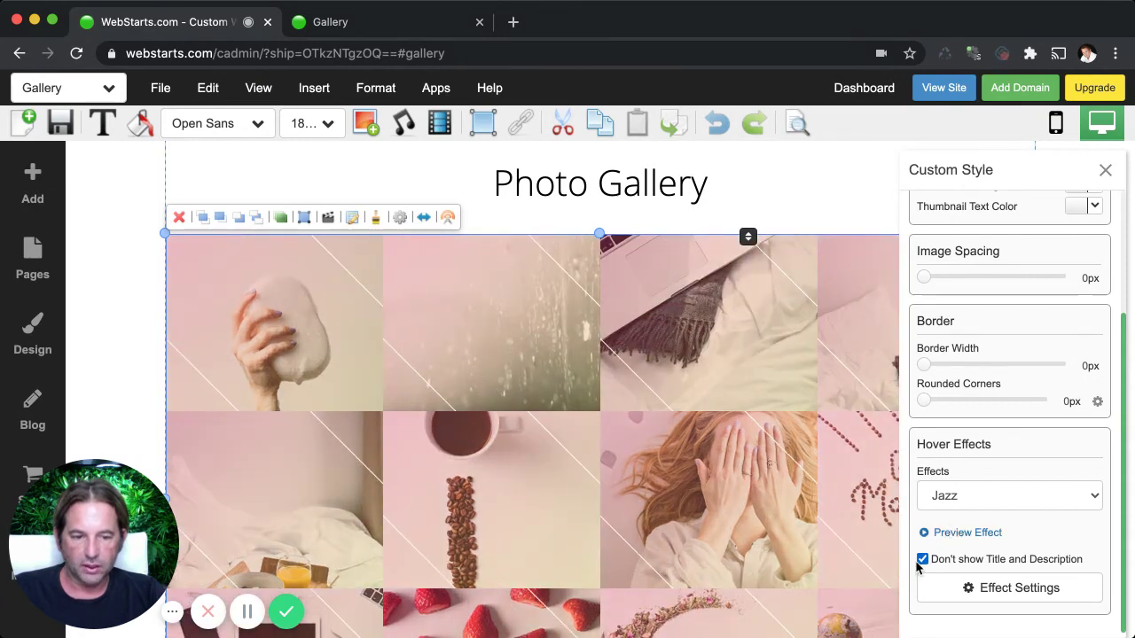
pyautogui.click(923, 560)
pyautogui.scroll(-1, 956, 530)
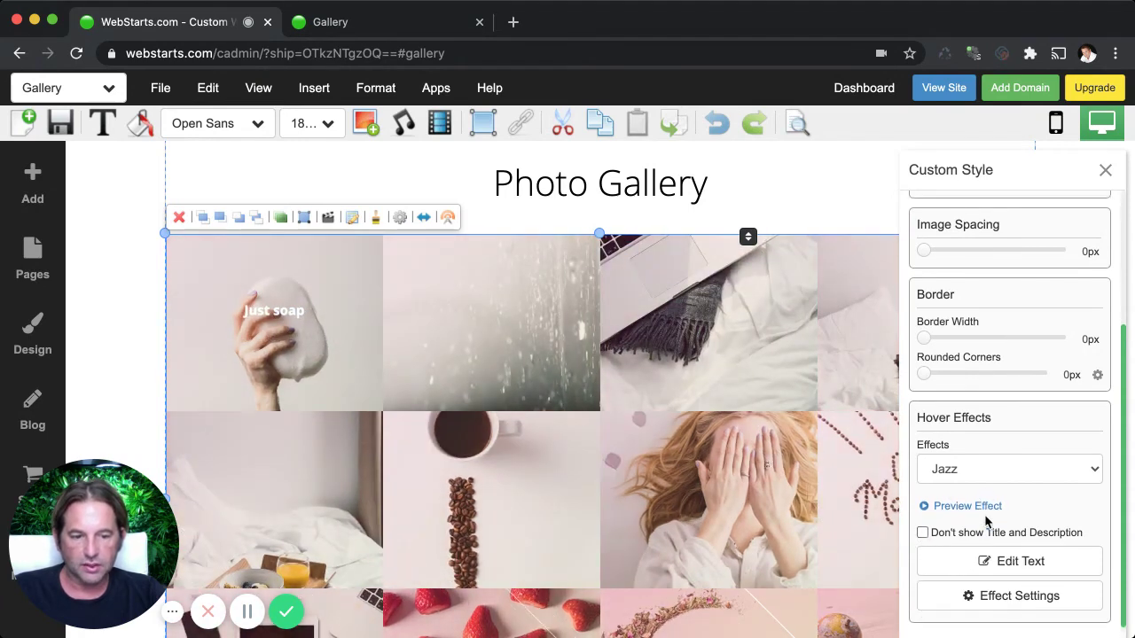
# Step: Close the custom style settings and stretch the gallery to the full width of the page
pyautogui.scroll(5, 984, 521)
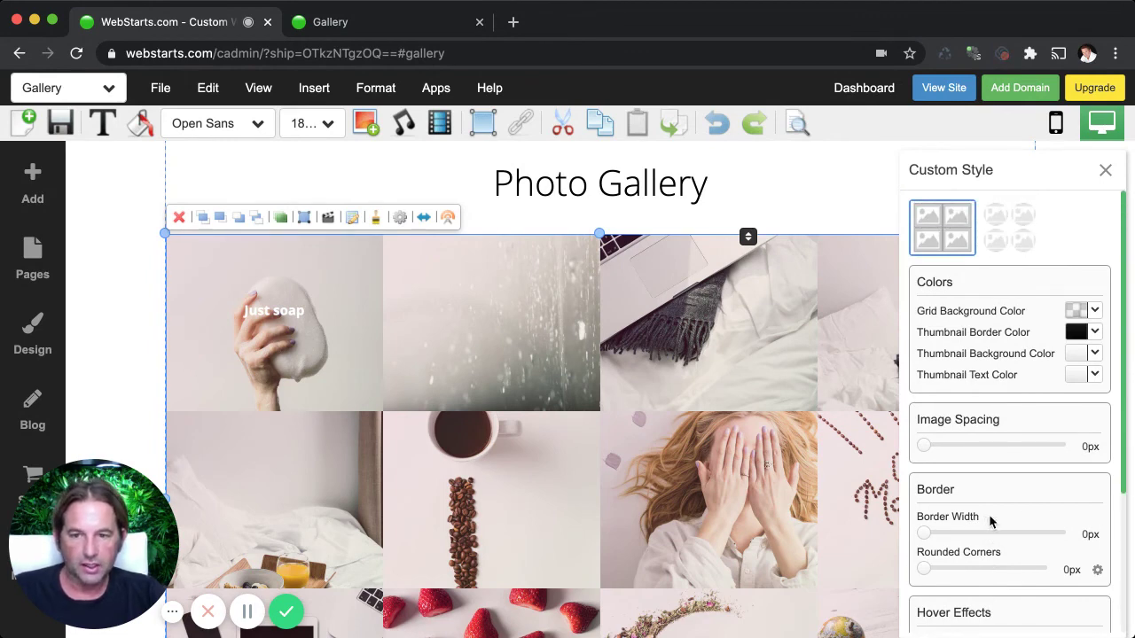
pyautogui.click(1105, 172)
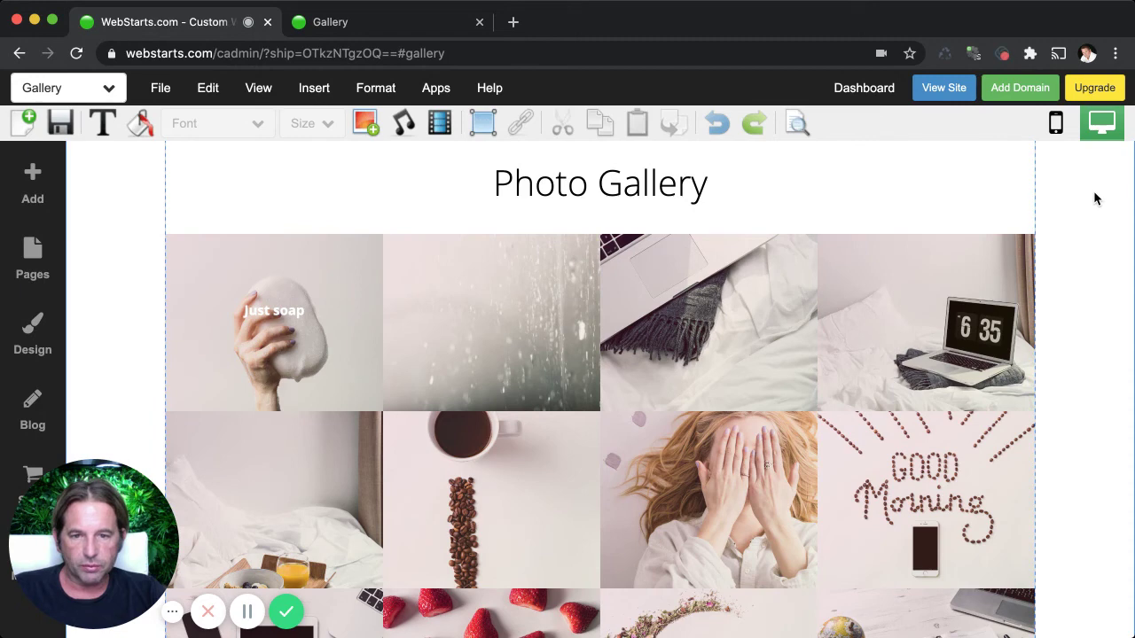
pyautogui.click(778, 311)
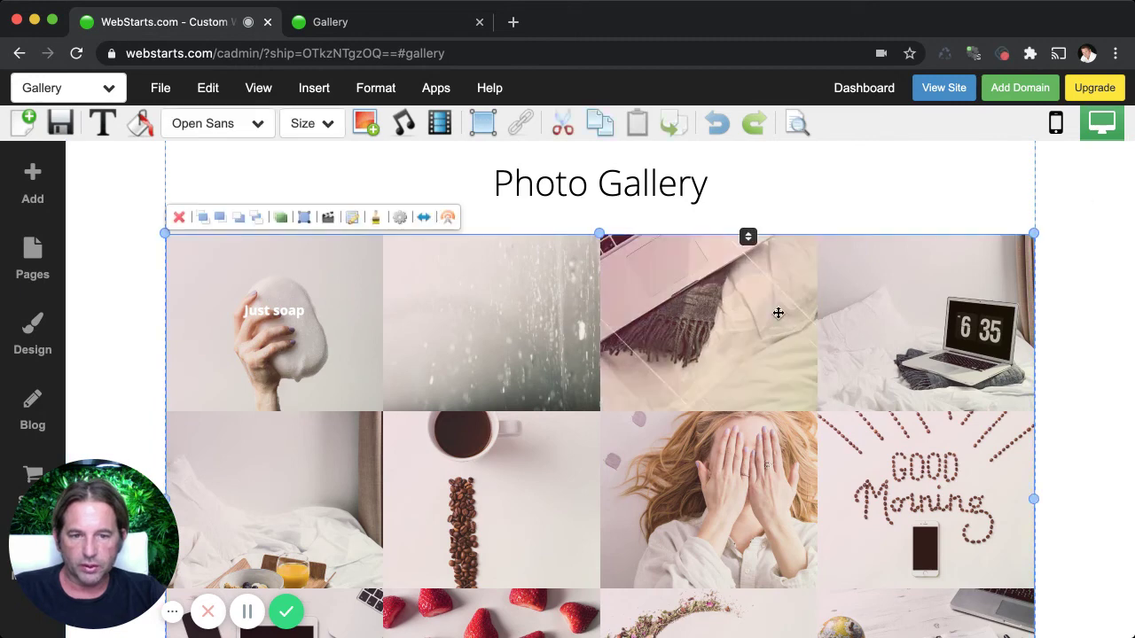
pyautogui.click(425, 218)
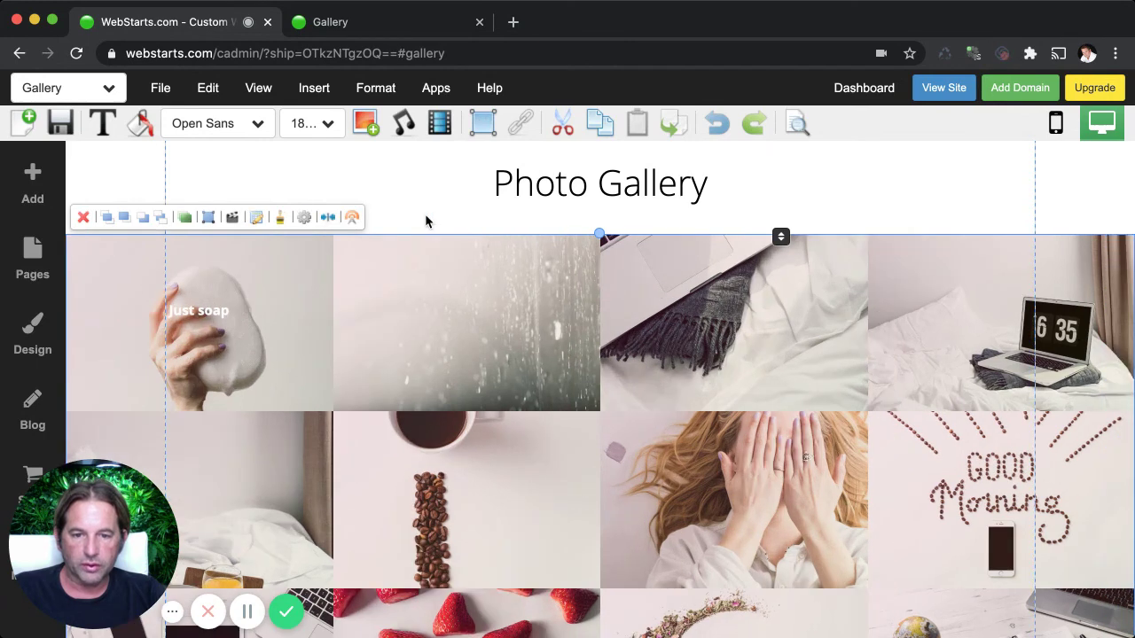
# Step: Deselect the gallery, look over its full-width rows, save the Gallery page and dismiss the sharing dialog
pyautogui.click(425, 220)
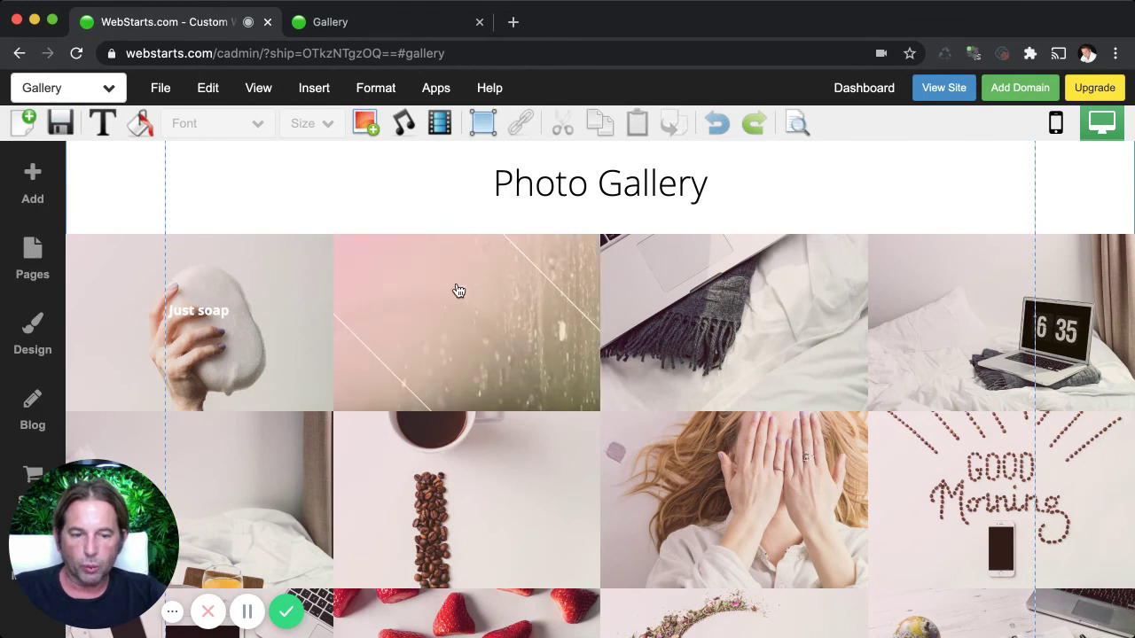
pyautogui.scroll(-5, 456, 292)
pyautogui.scroll(2, 458, 291)
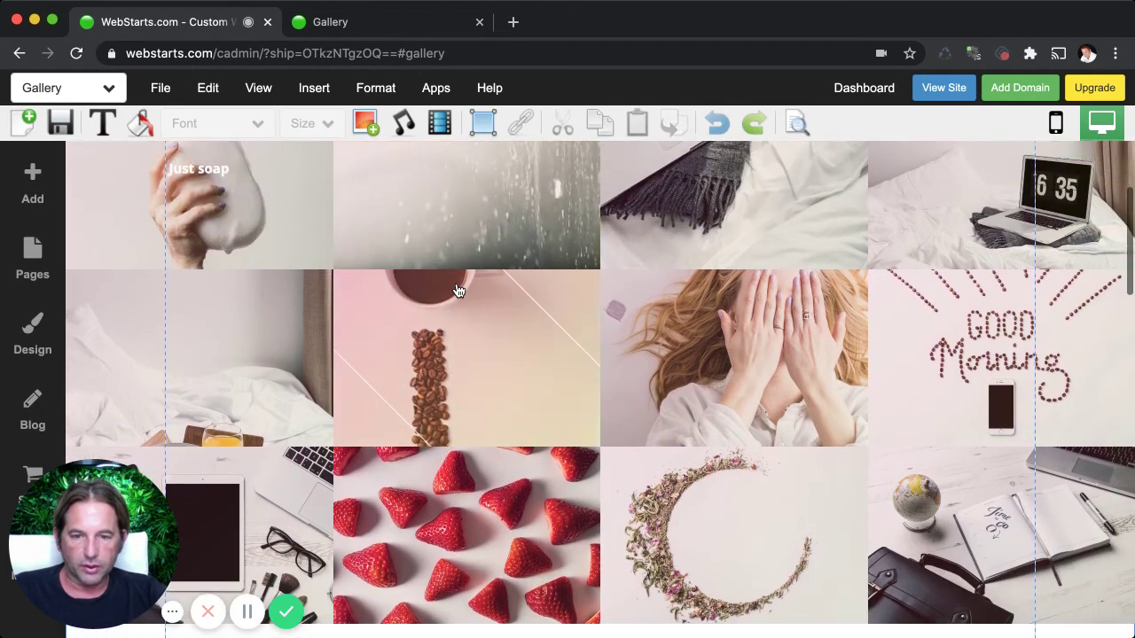
pyautogui.scroll(4, 458, 291)
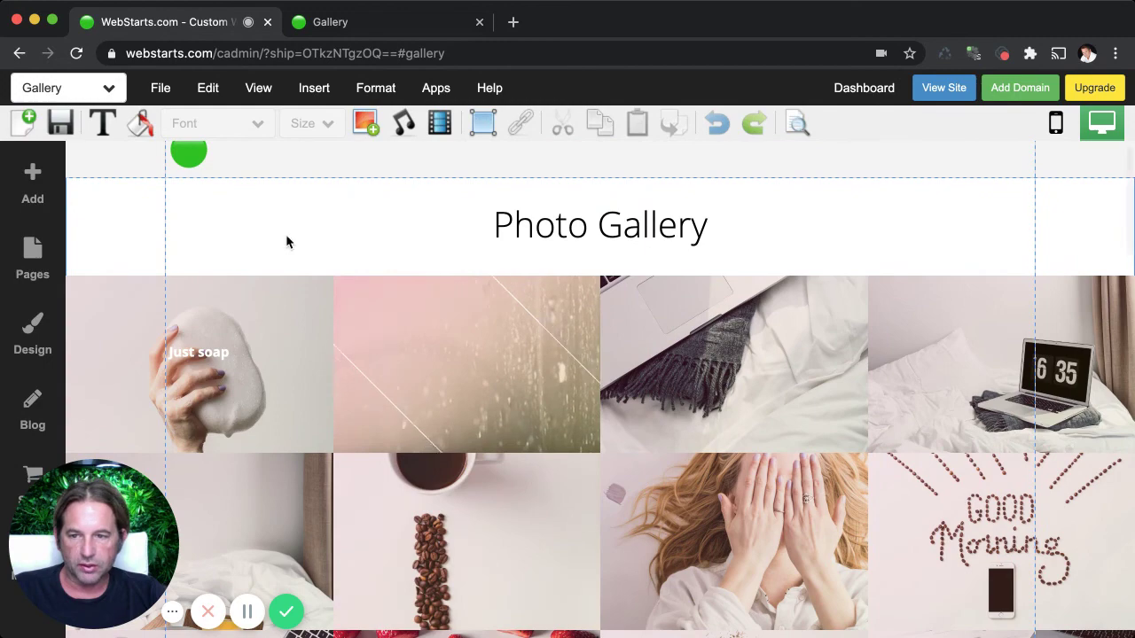
pyautogui.click(69, 129)
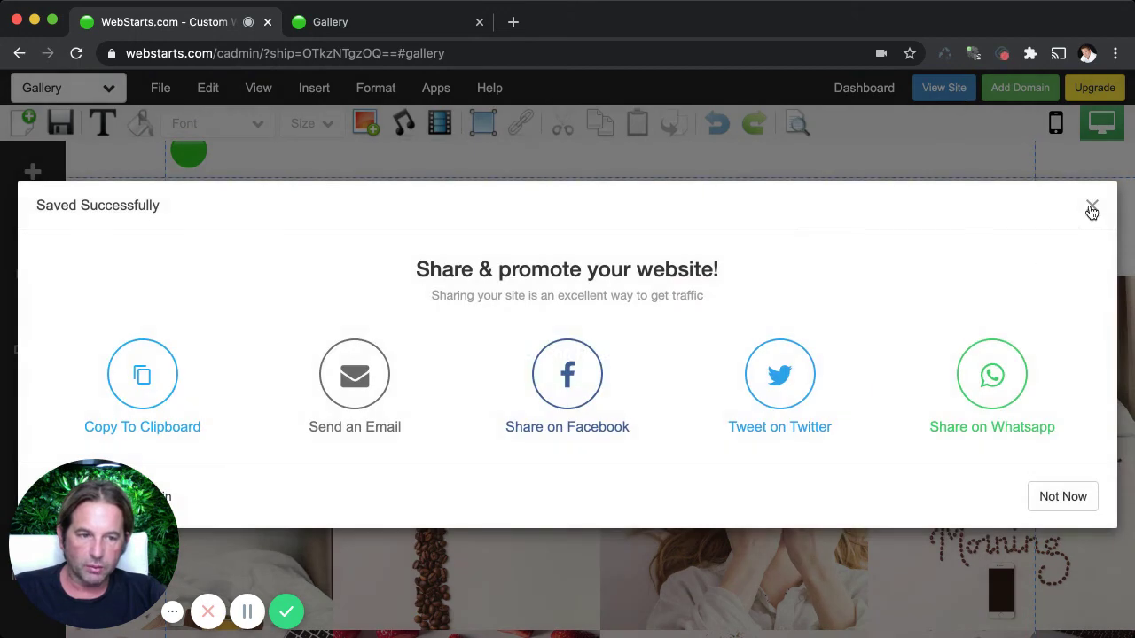
pyautogui.click(1091, 206)
# Step: View the published Gallery page, check the full-width photo gallery on it, and return to the page editor
pyautogui.click(943, 88)
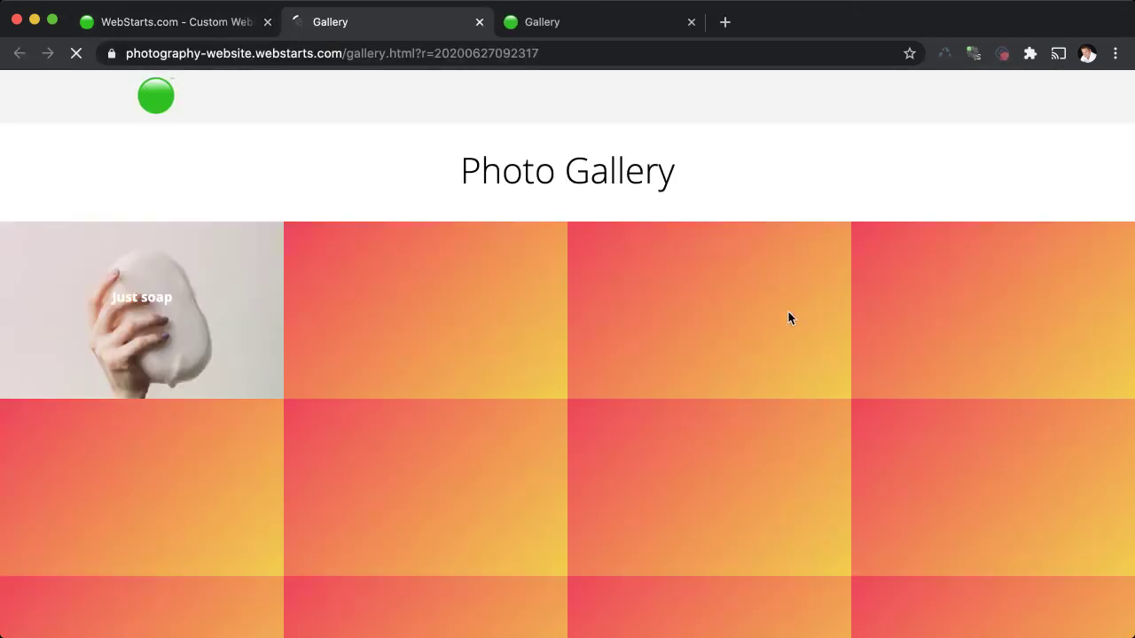
pyautogui.scroll(-3, 1018, 422)
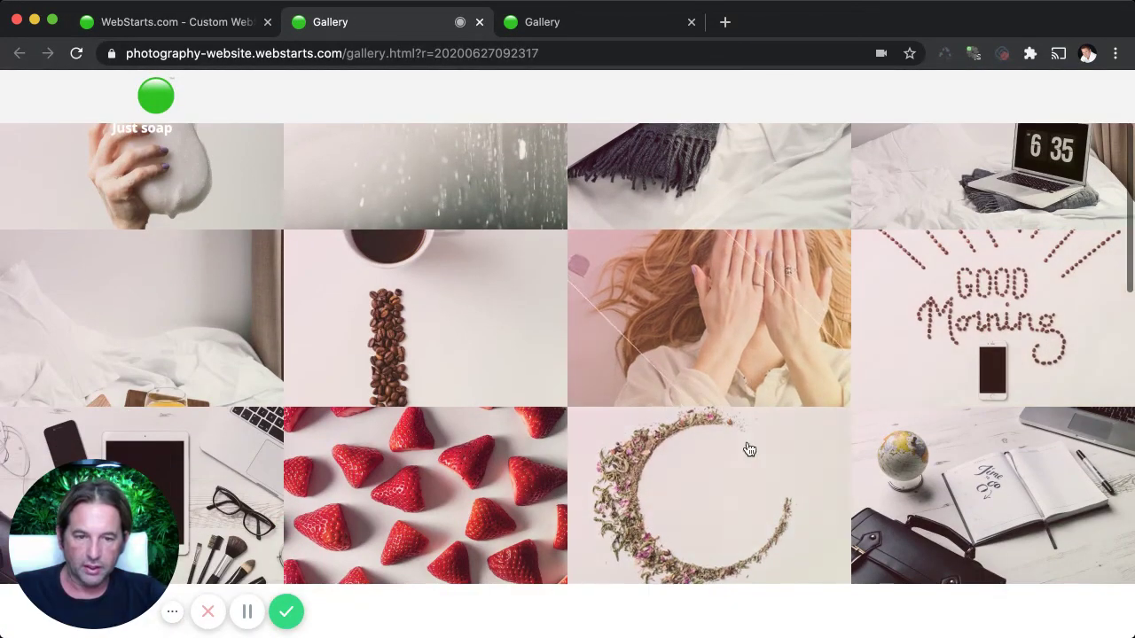
pyautogui.scroll(-2, 749, 448)
pyautogui.press('super+r')
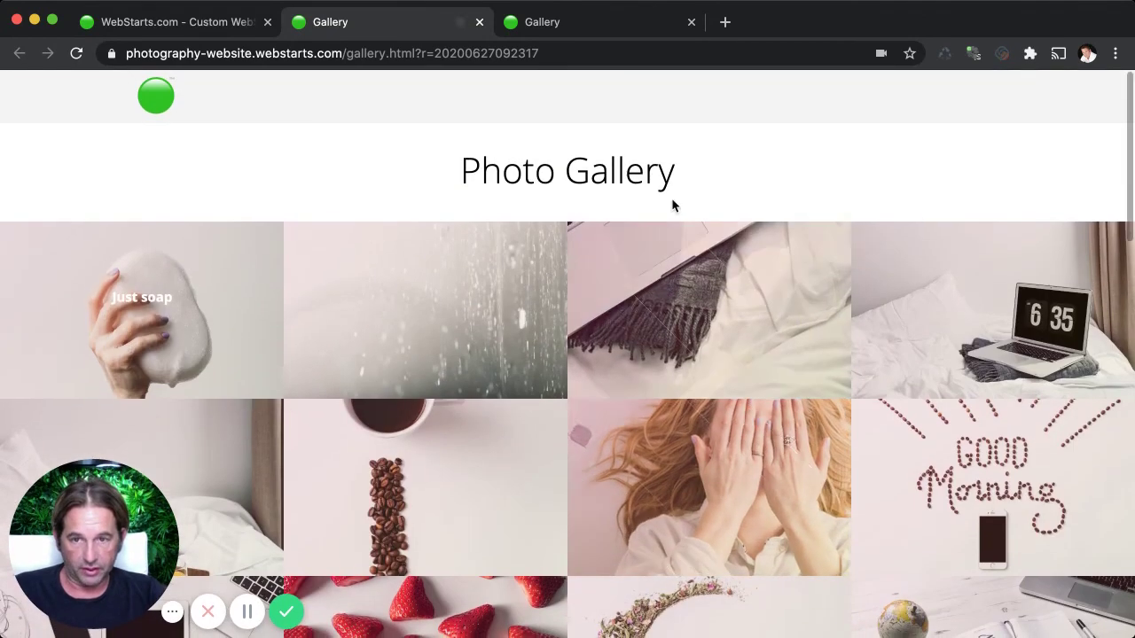
pyautogui.click(479, 24)
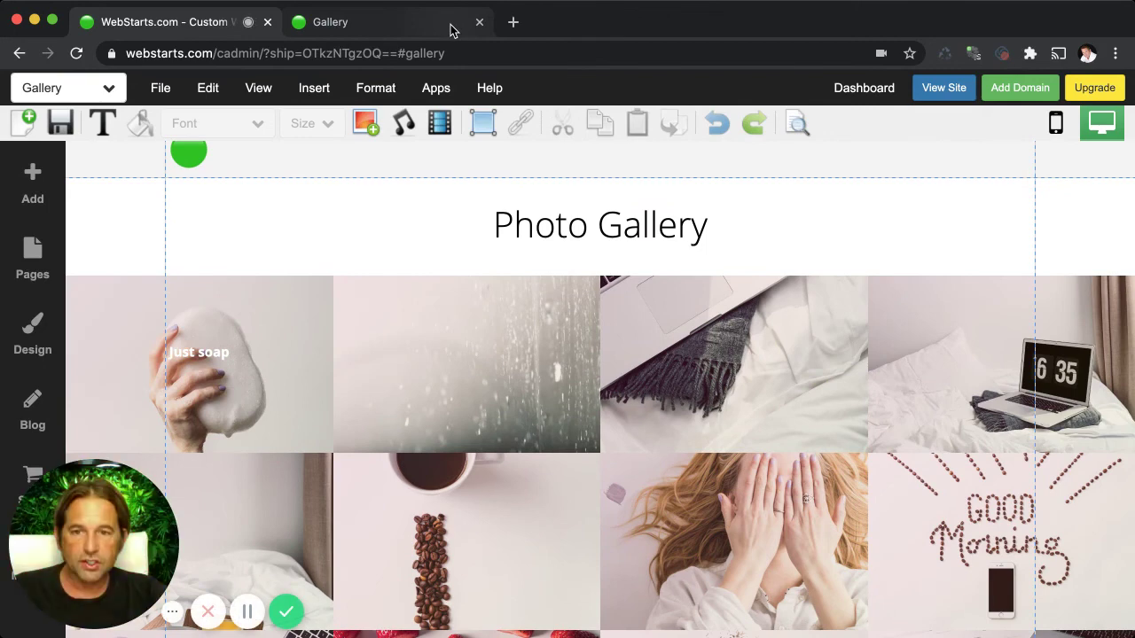